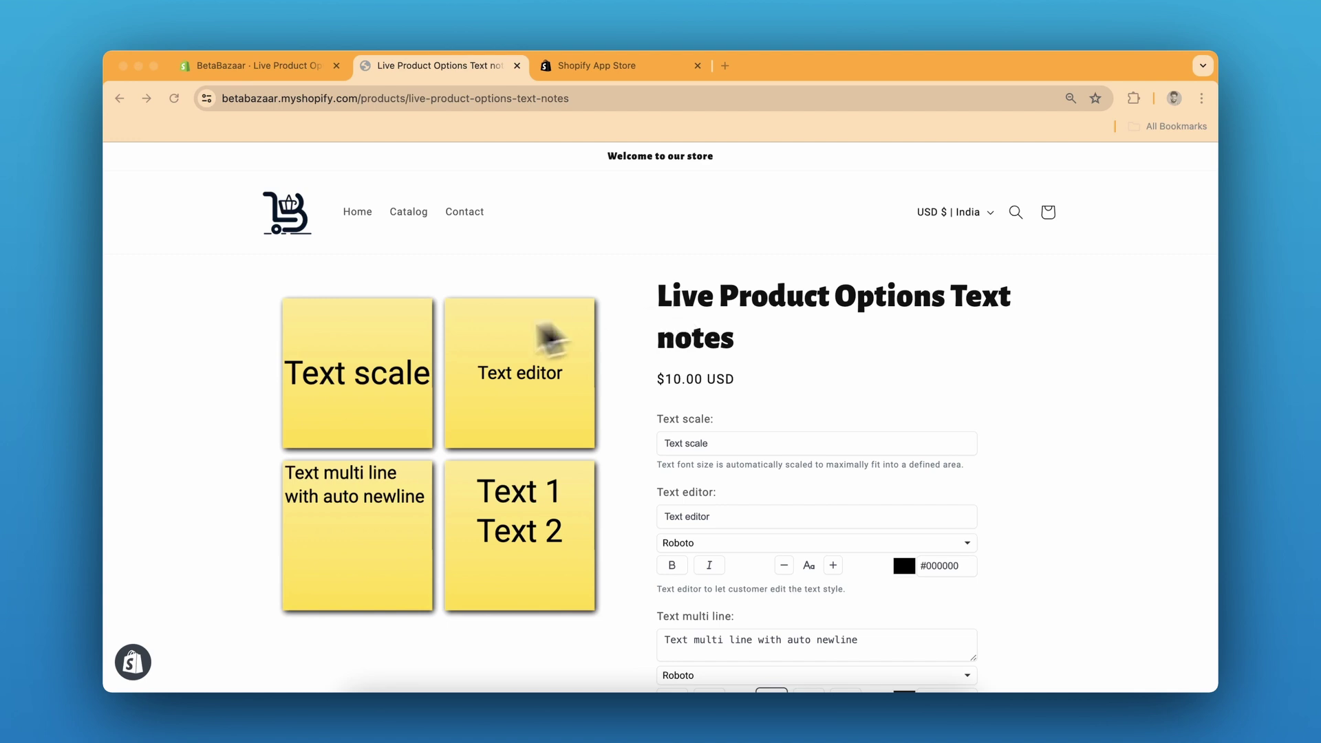
Replace the Text scale wording with 'if i keep adding text' so the note shrinks to fit.
scroll(803, 422, "down", 3)
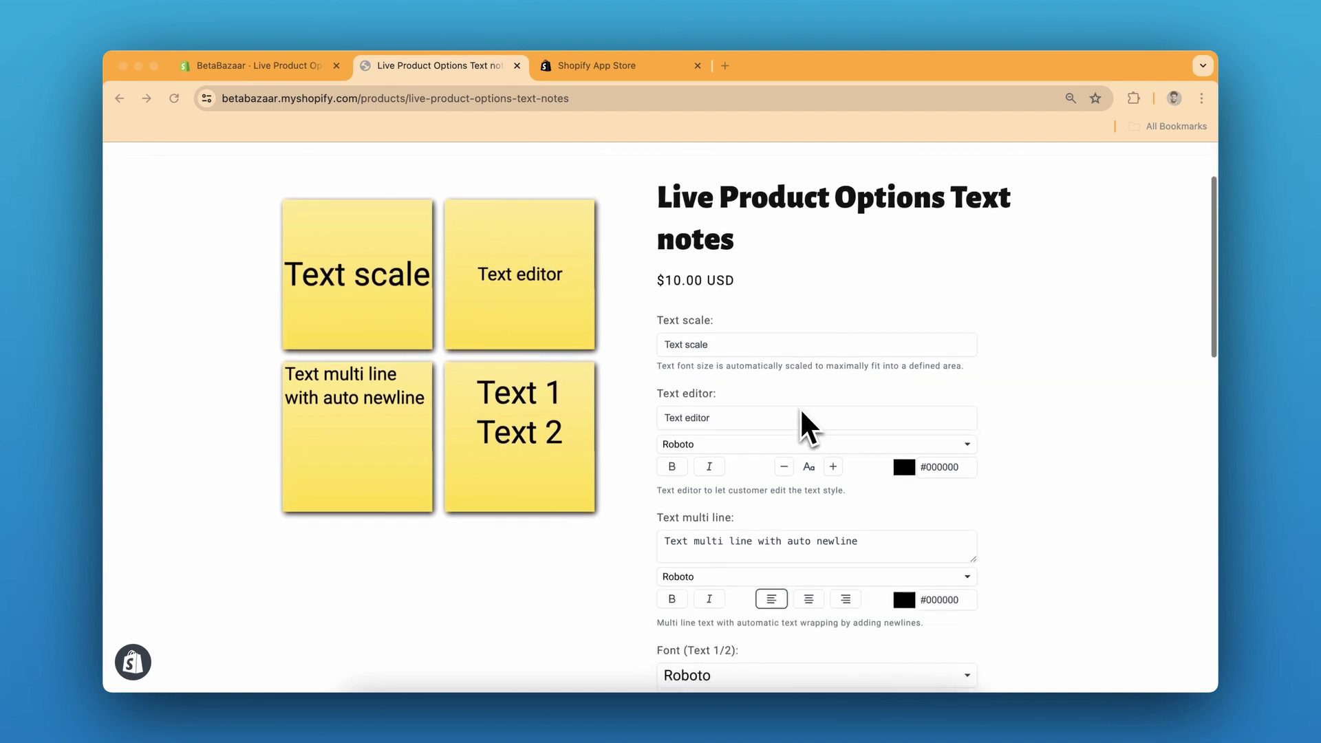
scroll(796, 348, "up", 1)
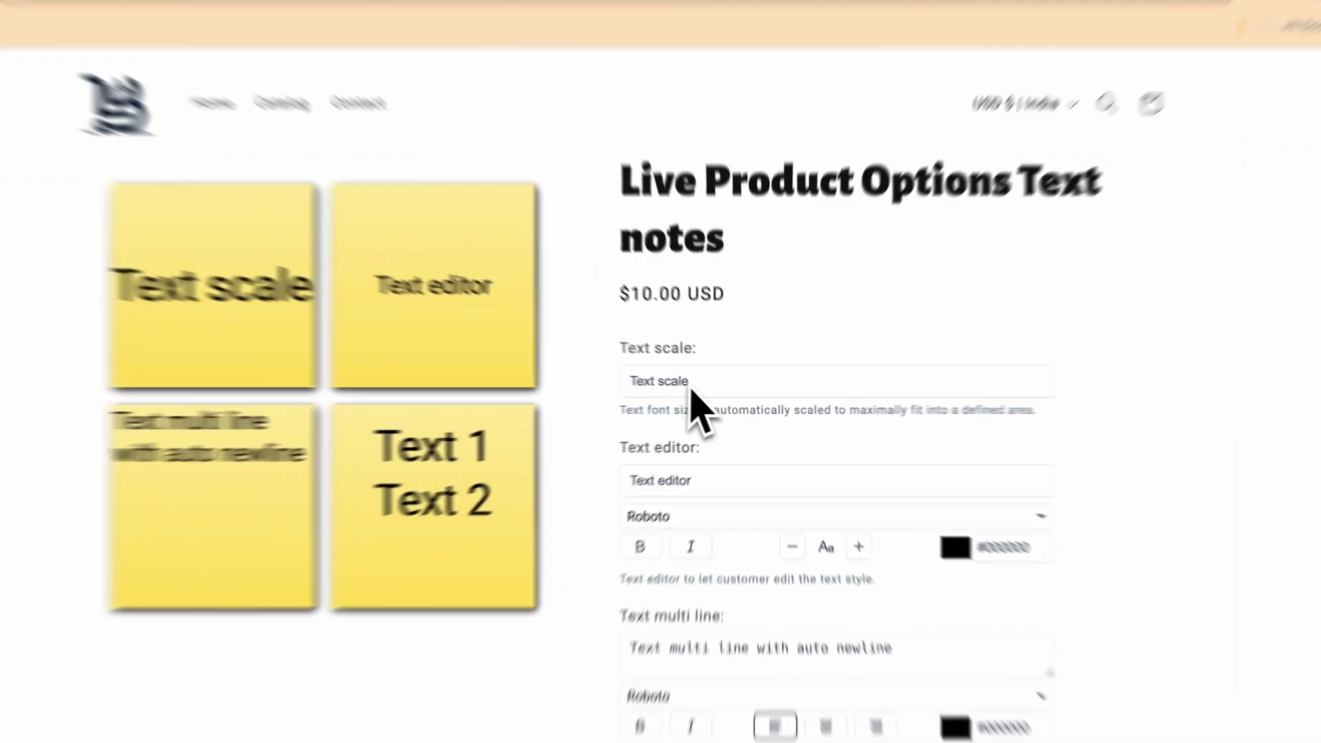
triple_click(710, 389)
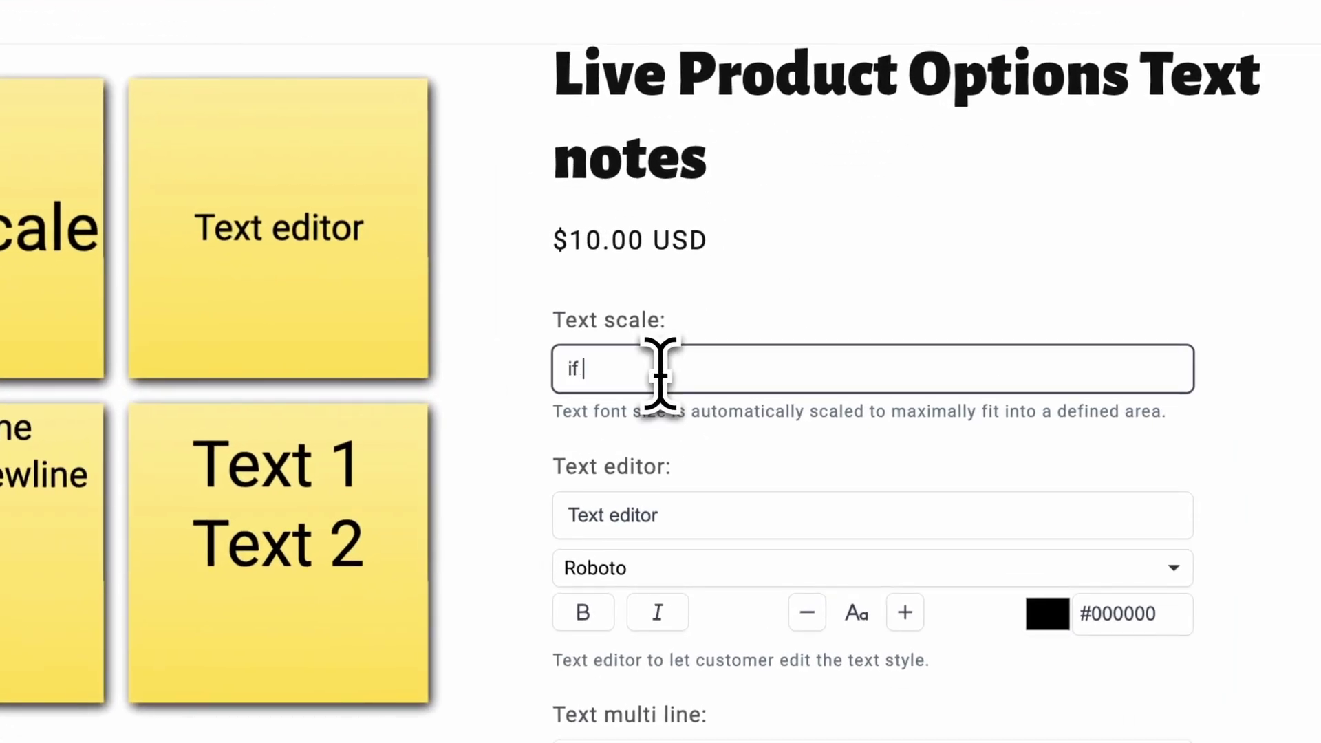
type("if i keep adding text")
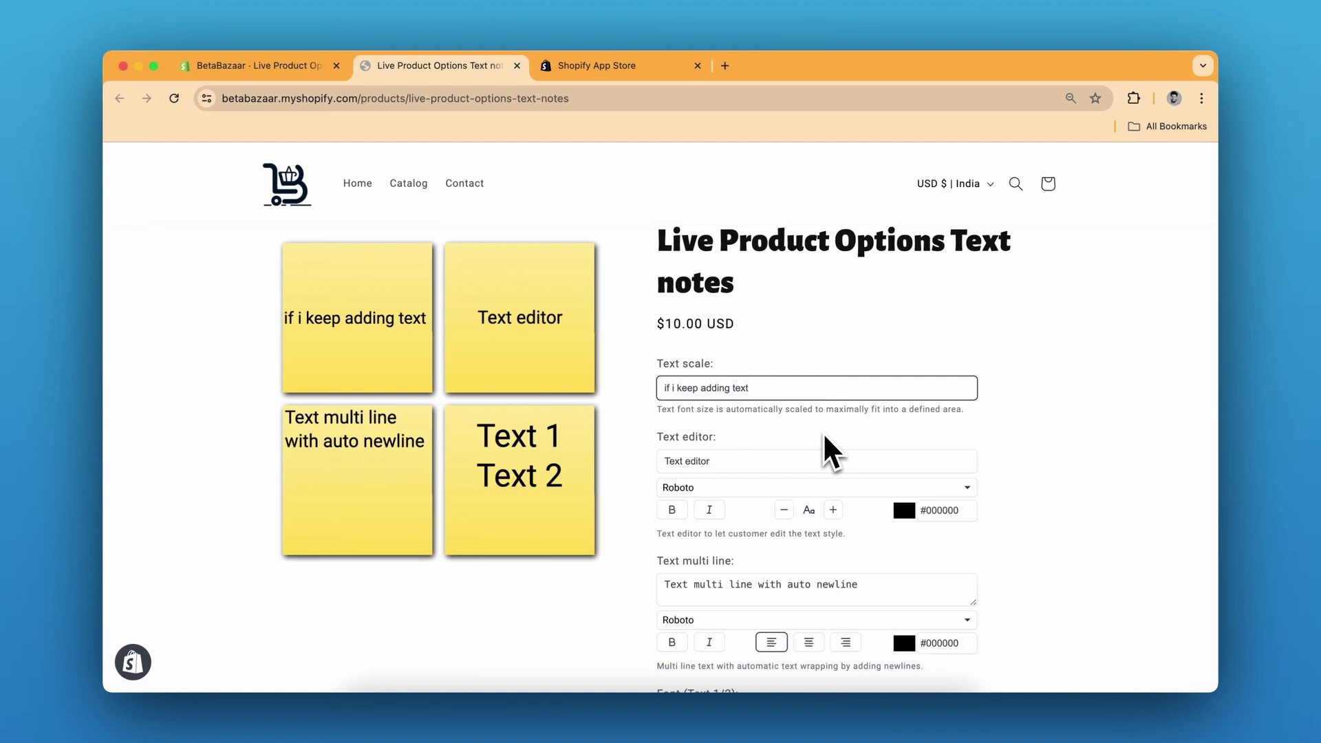
Replace the Text editor note's wording with a short name phrase set in Rock Salt.
scroll(828, 448, "down", 2)
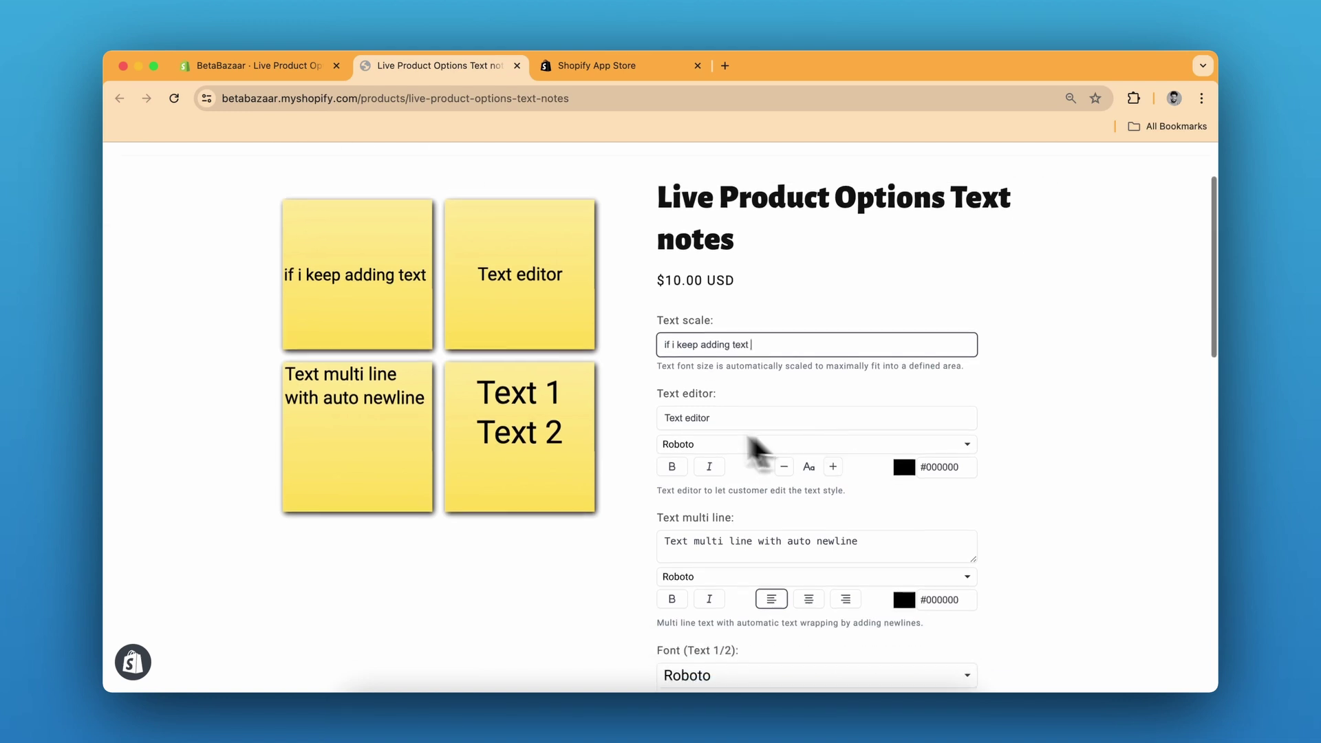
triple_click(726, 421)
type("Da")
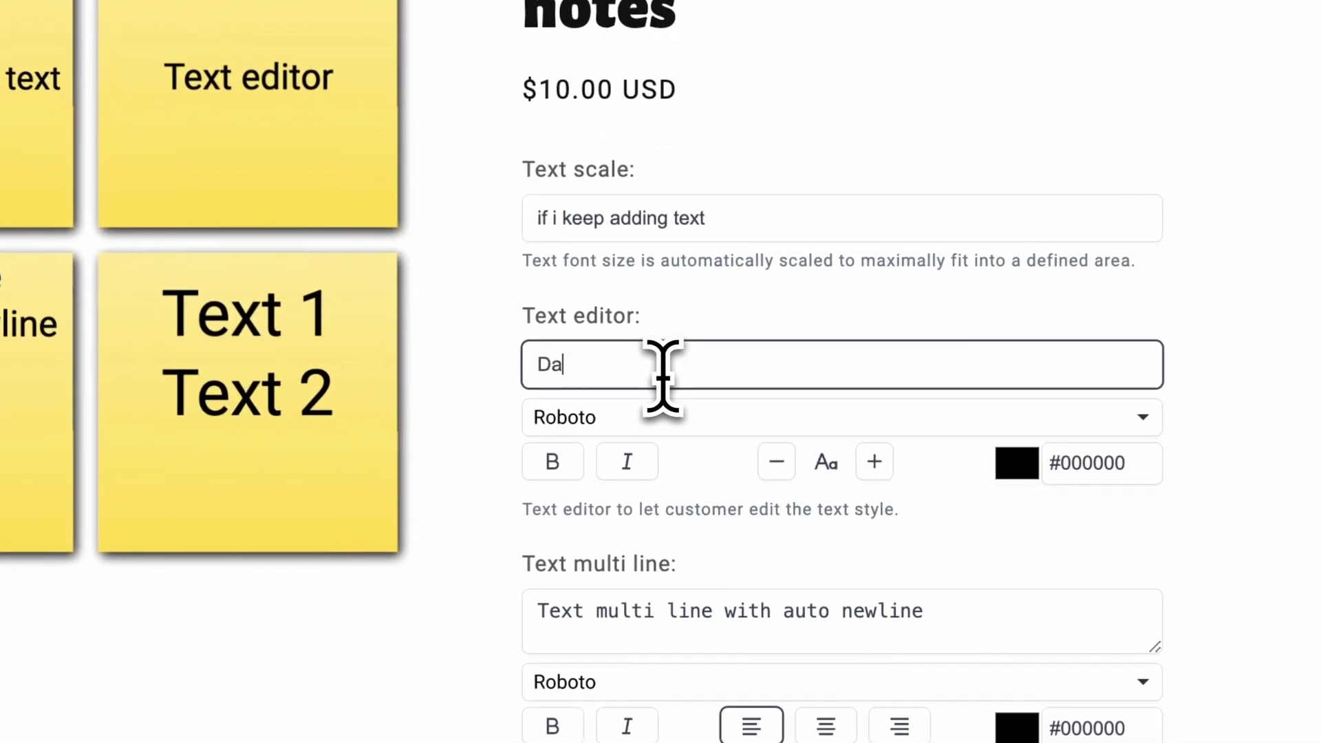
type("vid")
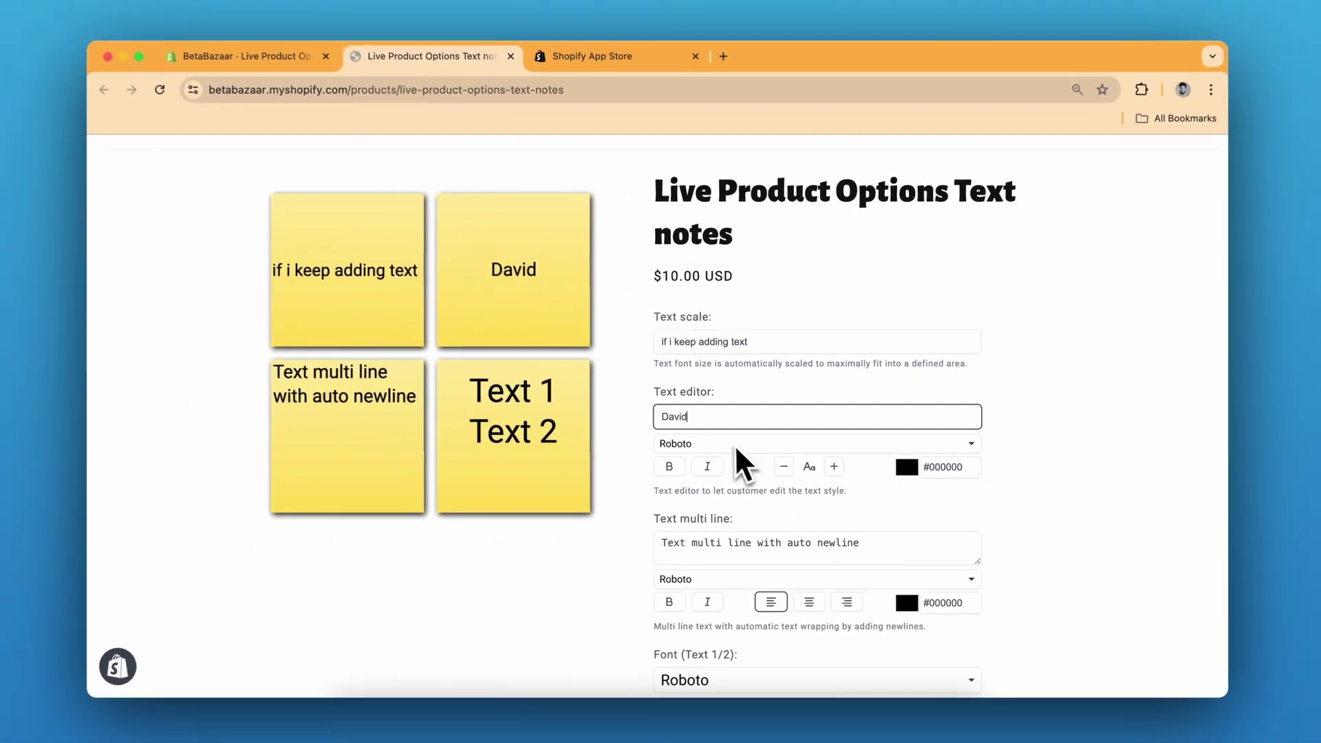
type(" is here")
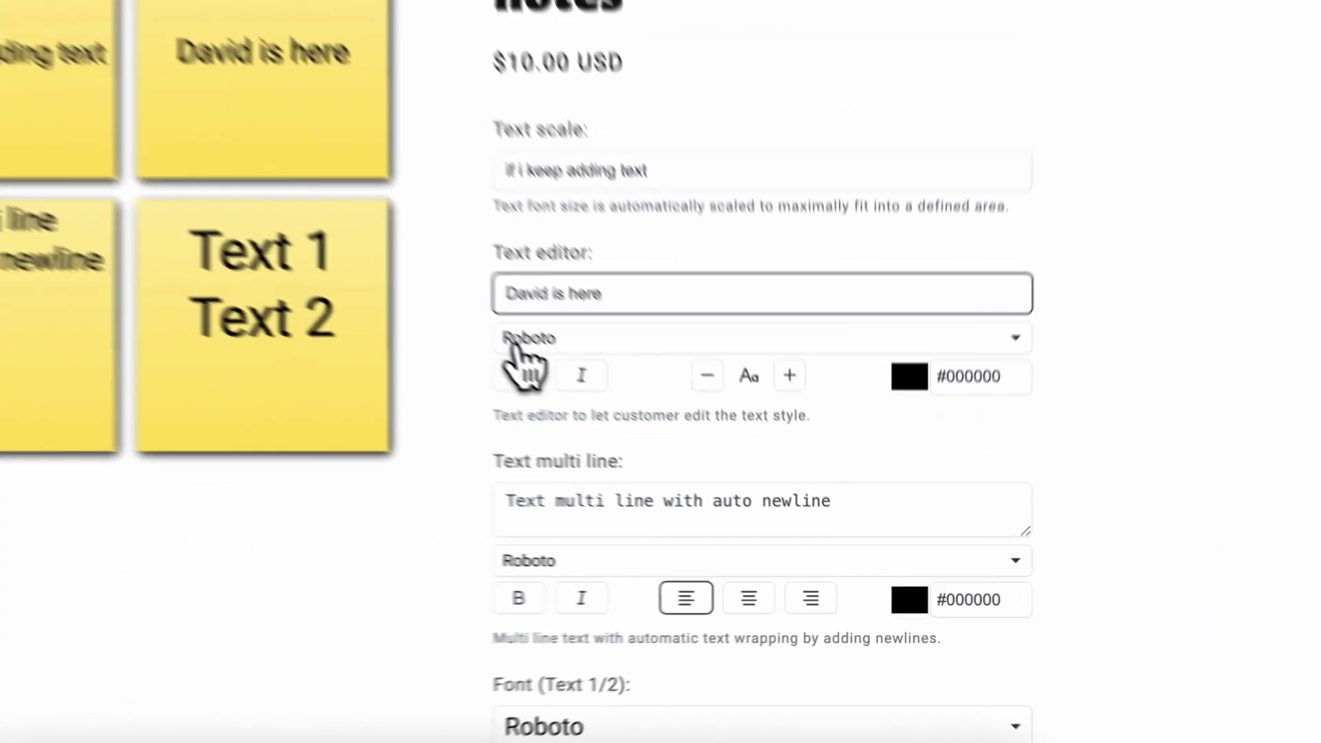
left_click(726, 444)
left_click(695, 503)
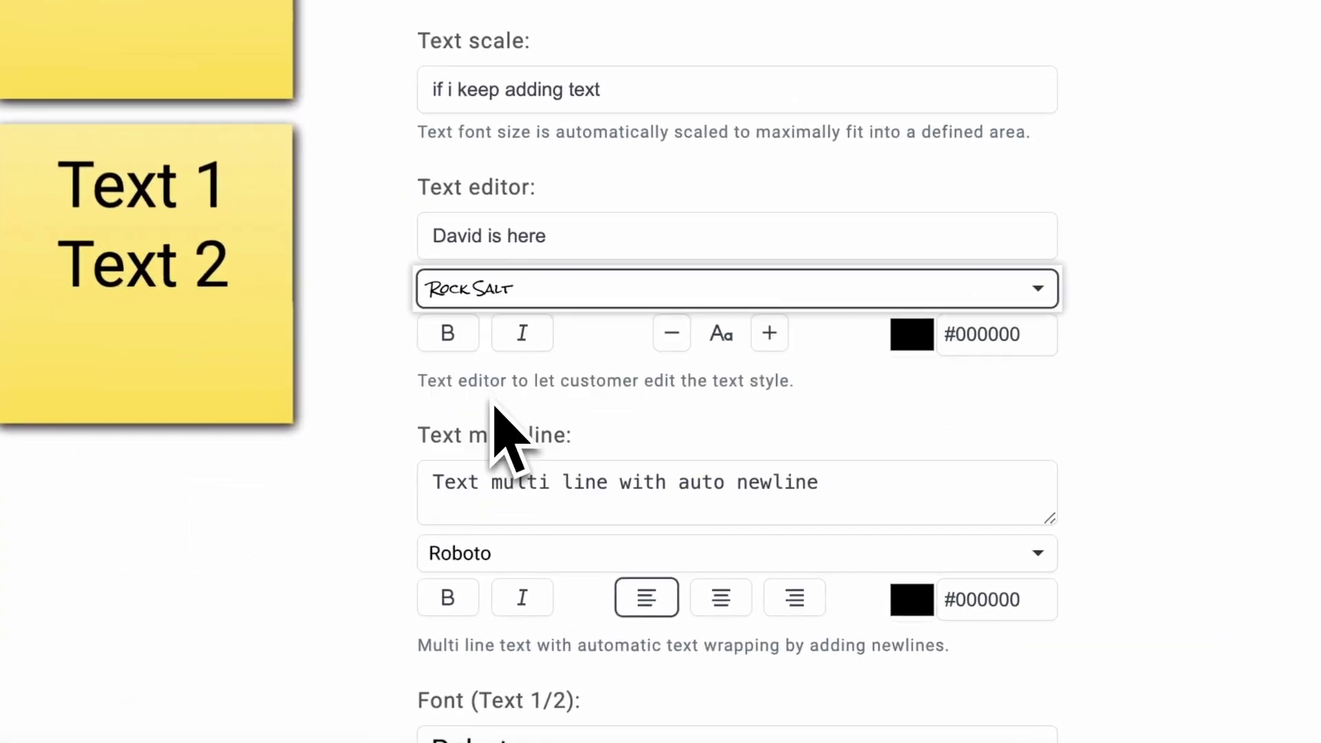
Make the Text editor note bold and italic, coloured dark red #940000.
left_click(447, 338)
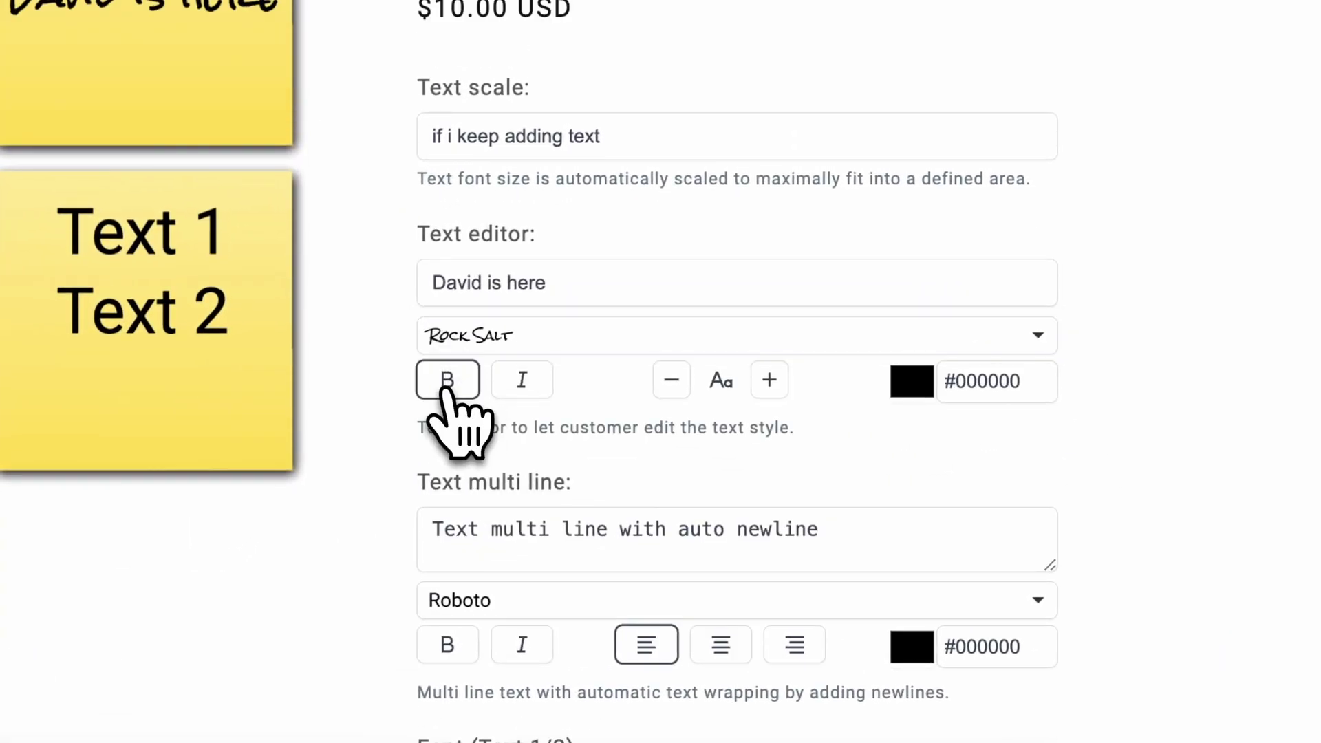
left_click(520, 391)
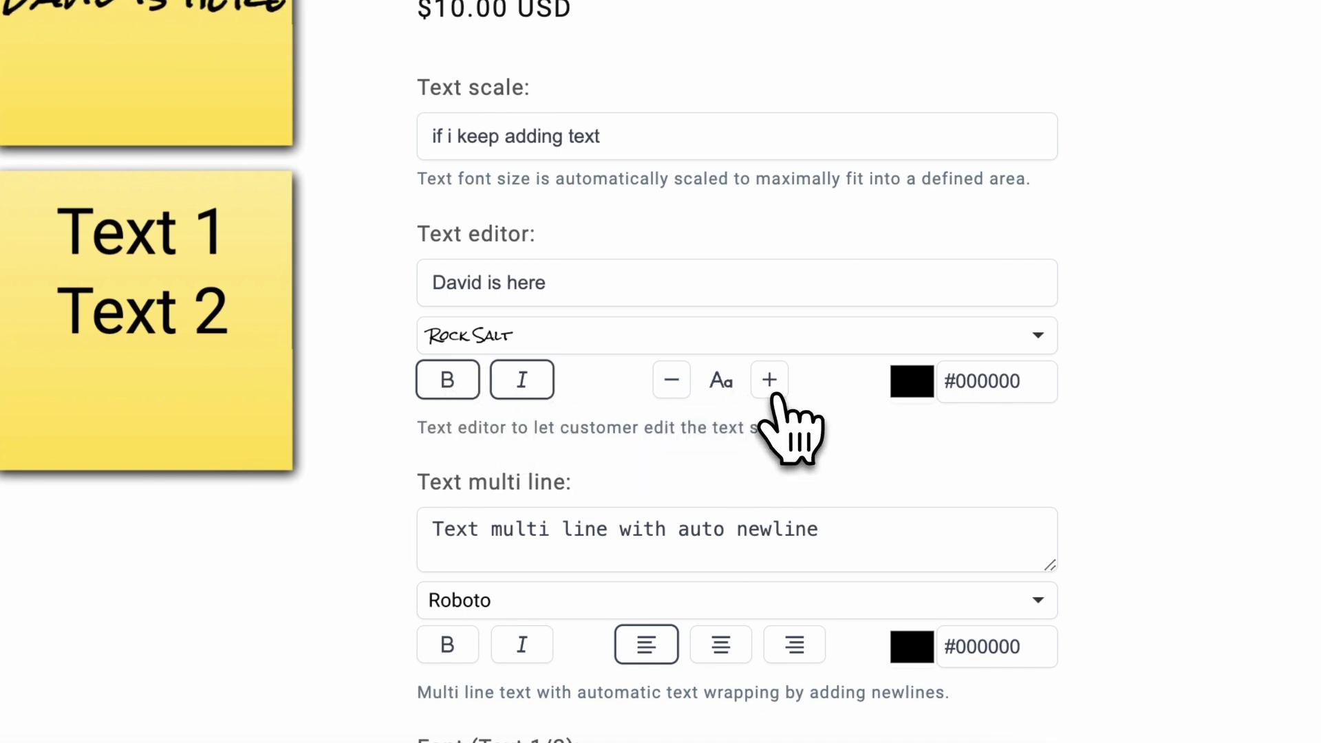
left_click(911, 382)
left_click(1078, 442)
left_click_drag(729, 468, 858, 498)
left_click(926, 251)
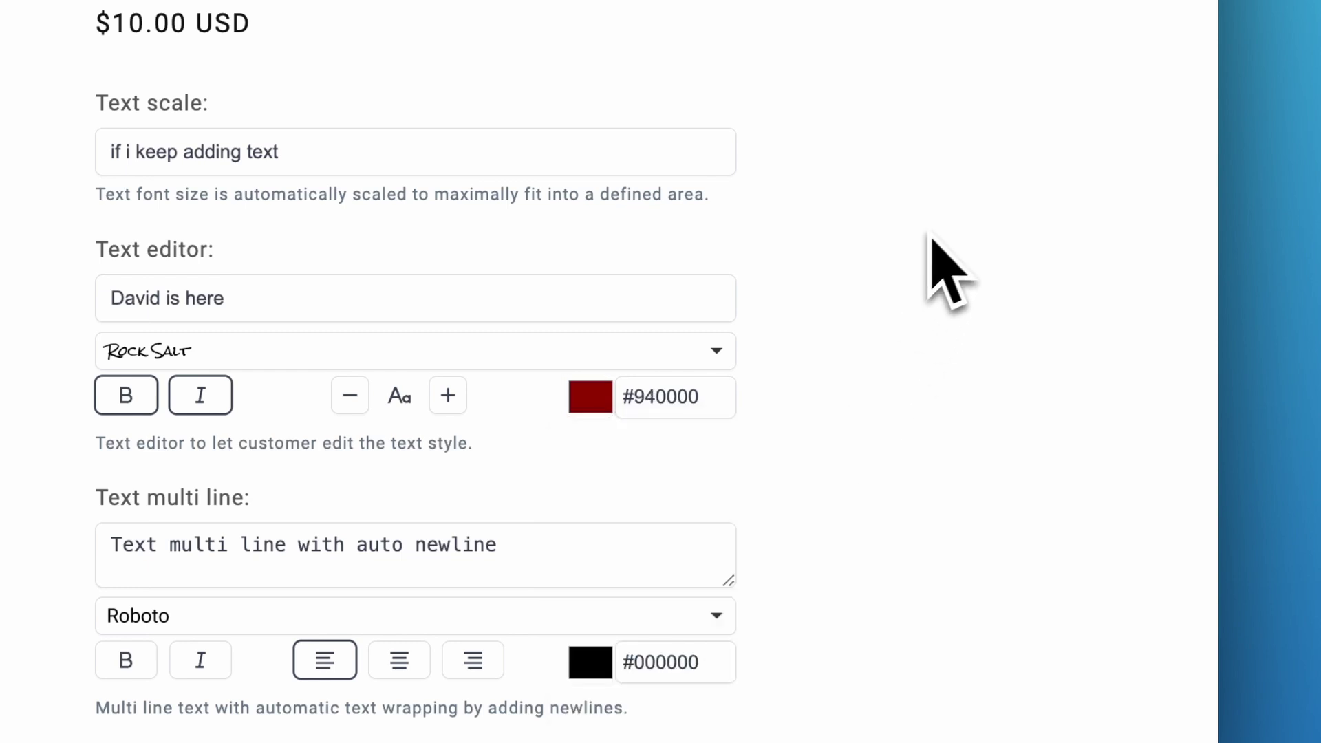
scroll(822, 265, "down", 2)
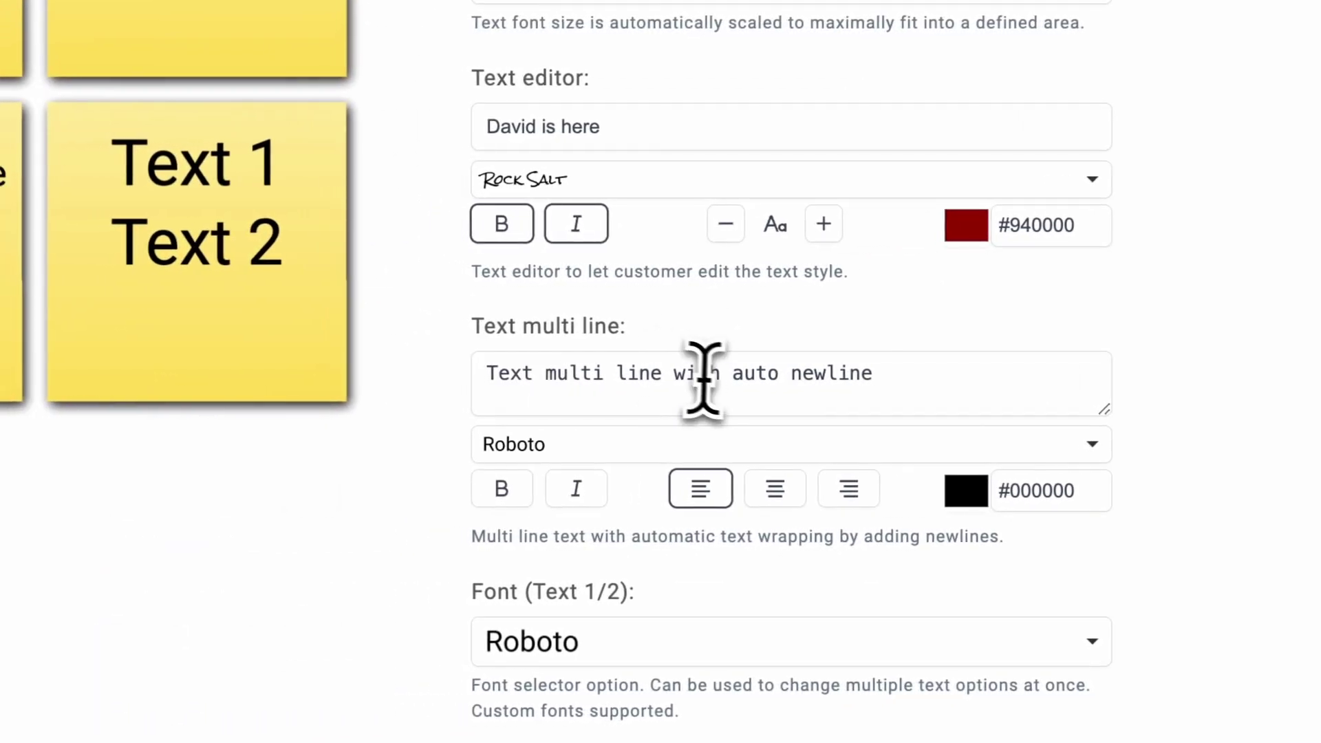
Append 'it can be a little bit more longer' to the multi-line note.
left_click(867, 375)
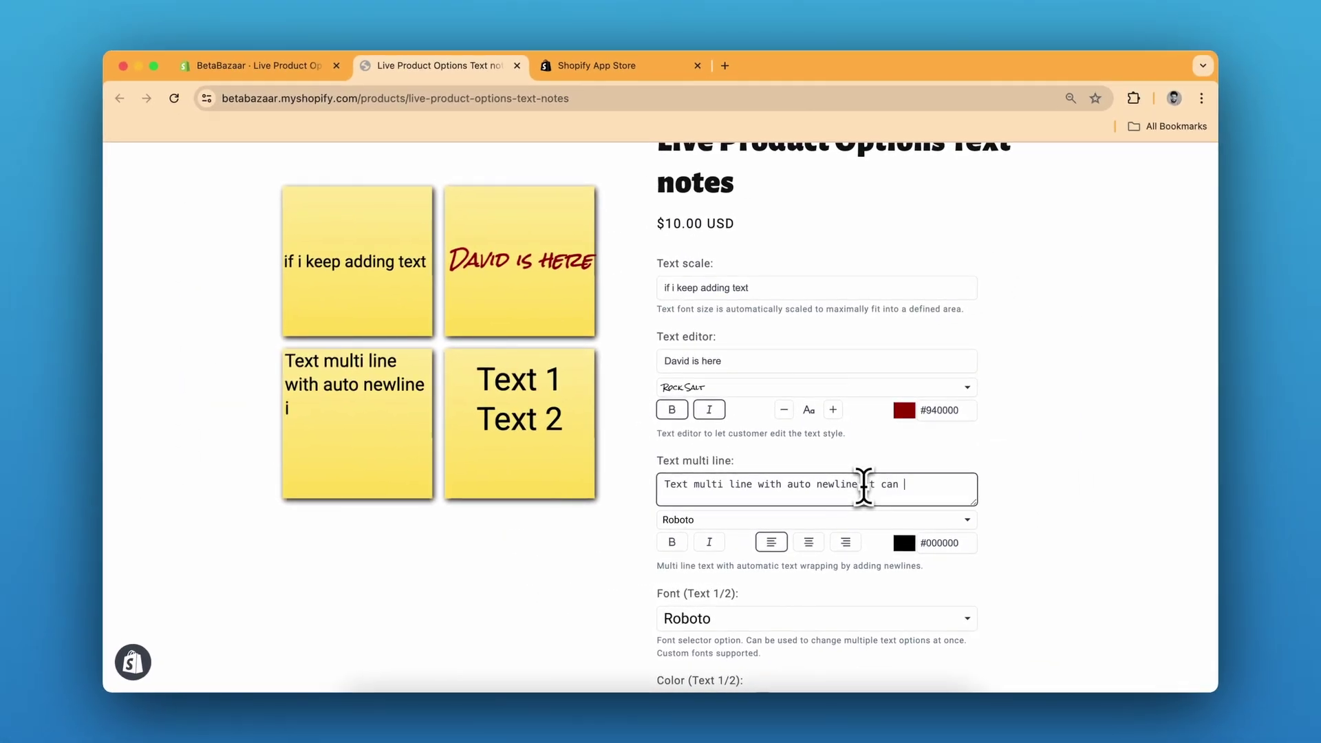
type("it can be a little b")
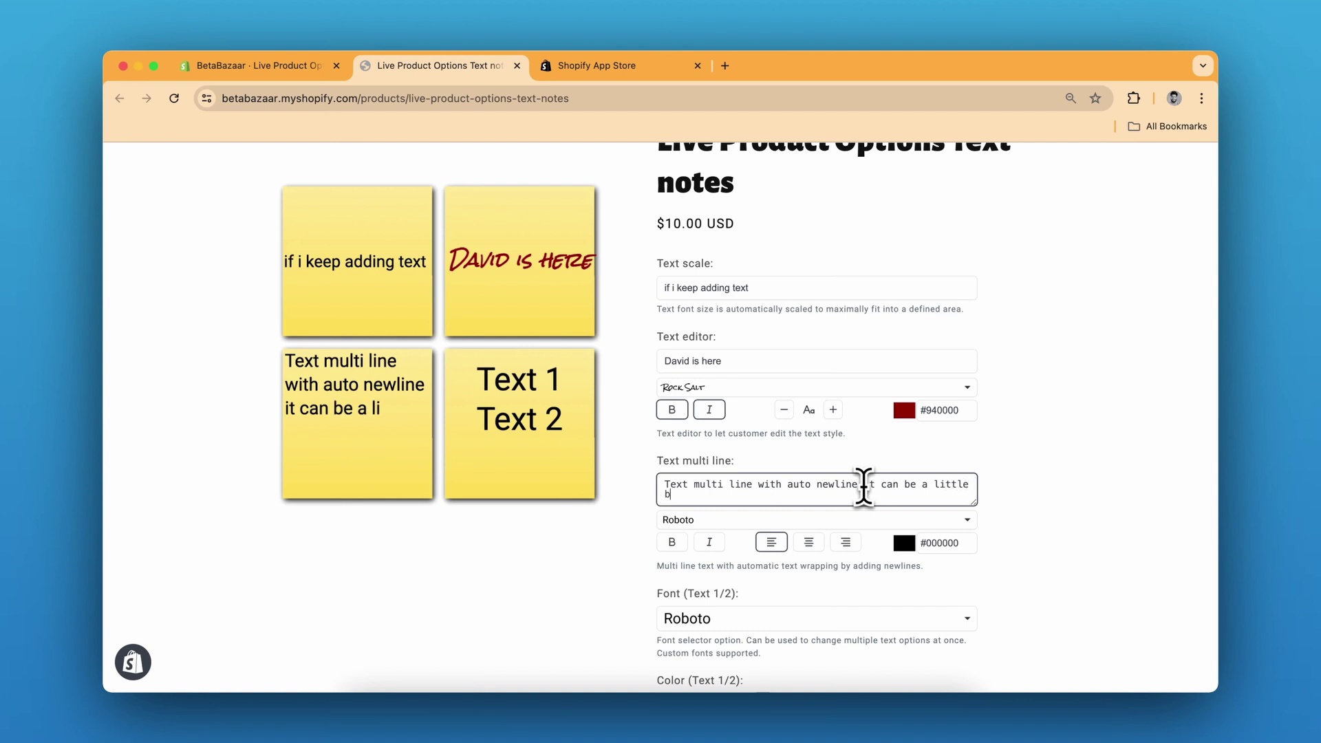
type("it more longer")
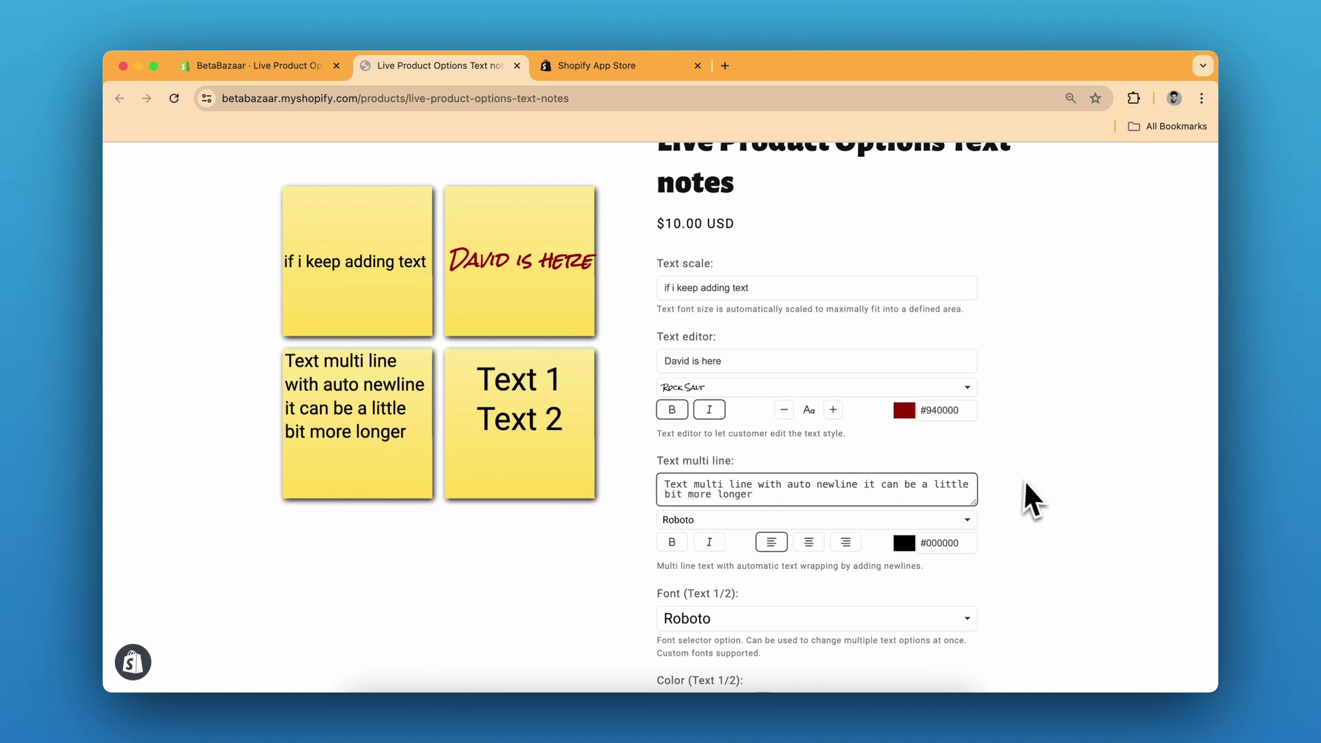
scroll(1029, 495, "down", 2)
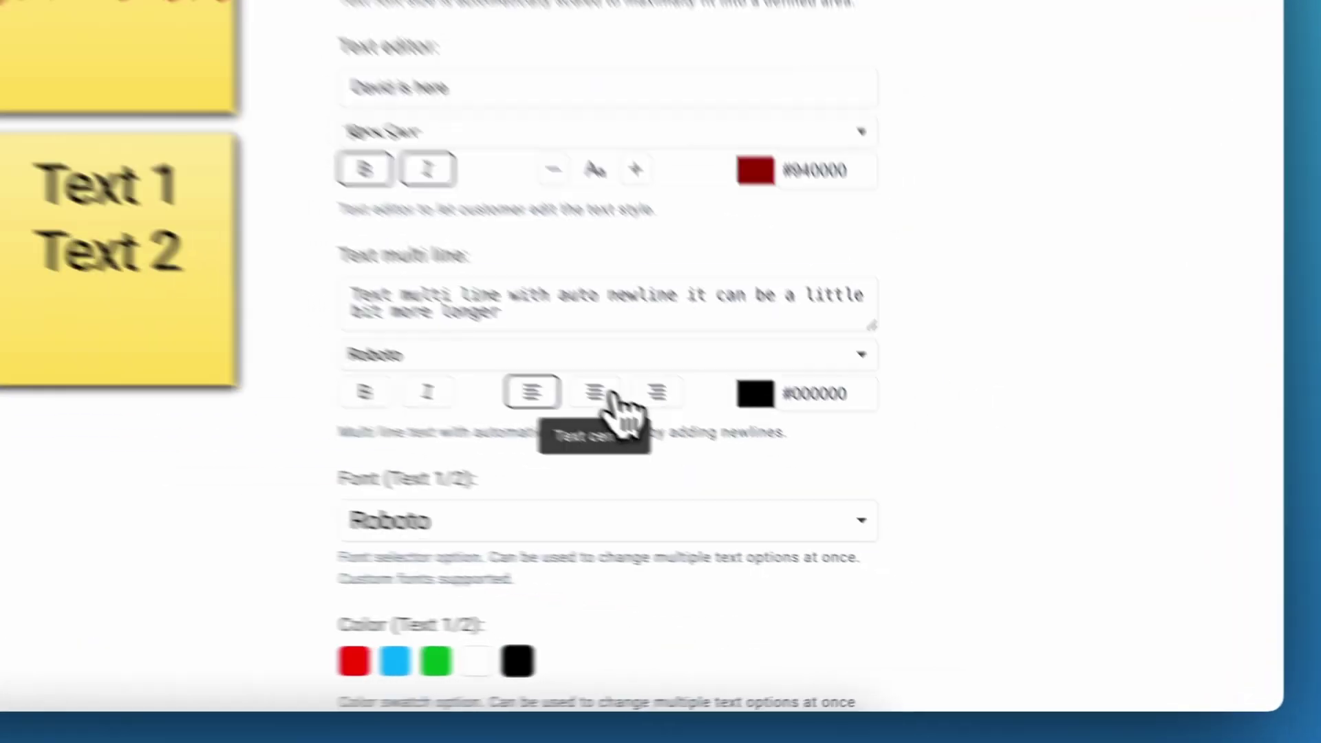
Right-align the multi-line note and colour it grey #948989.
left_click(609, 397)
left_click(660, 398)
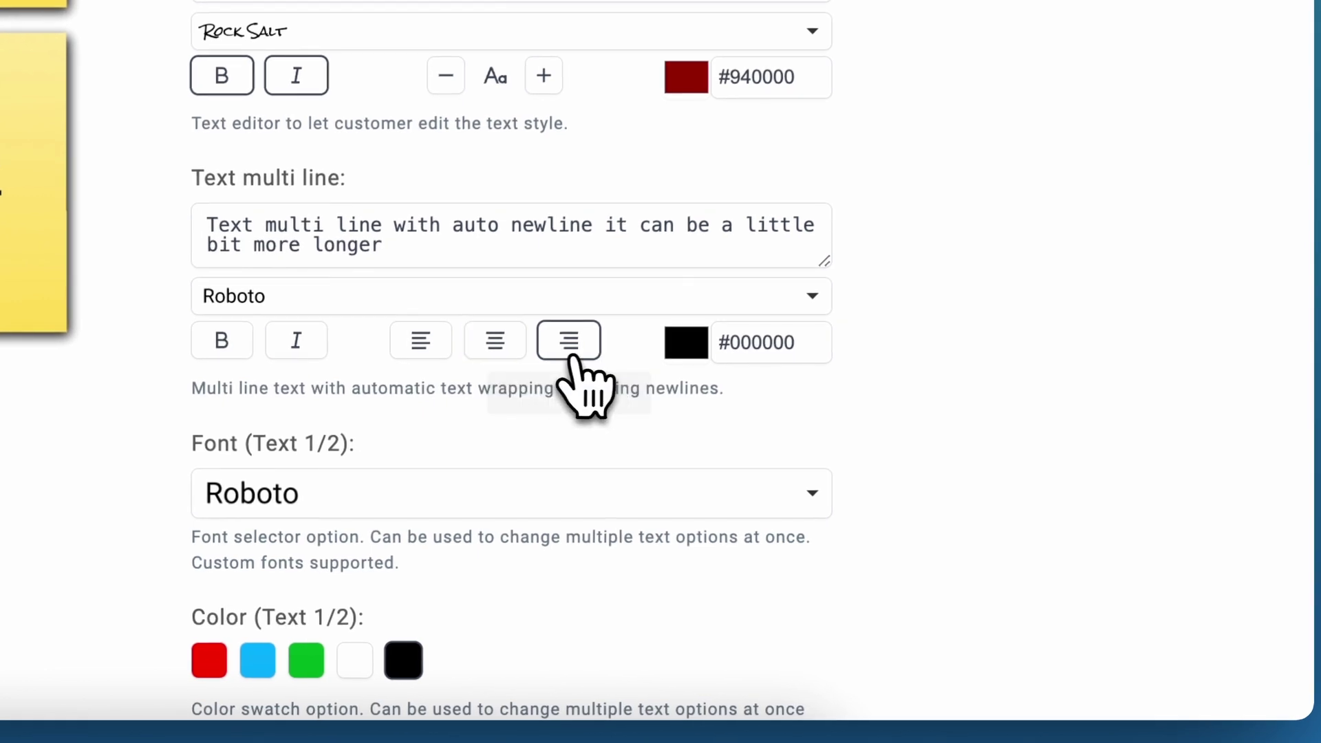
left_click(686, 342)
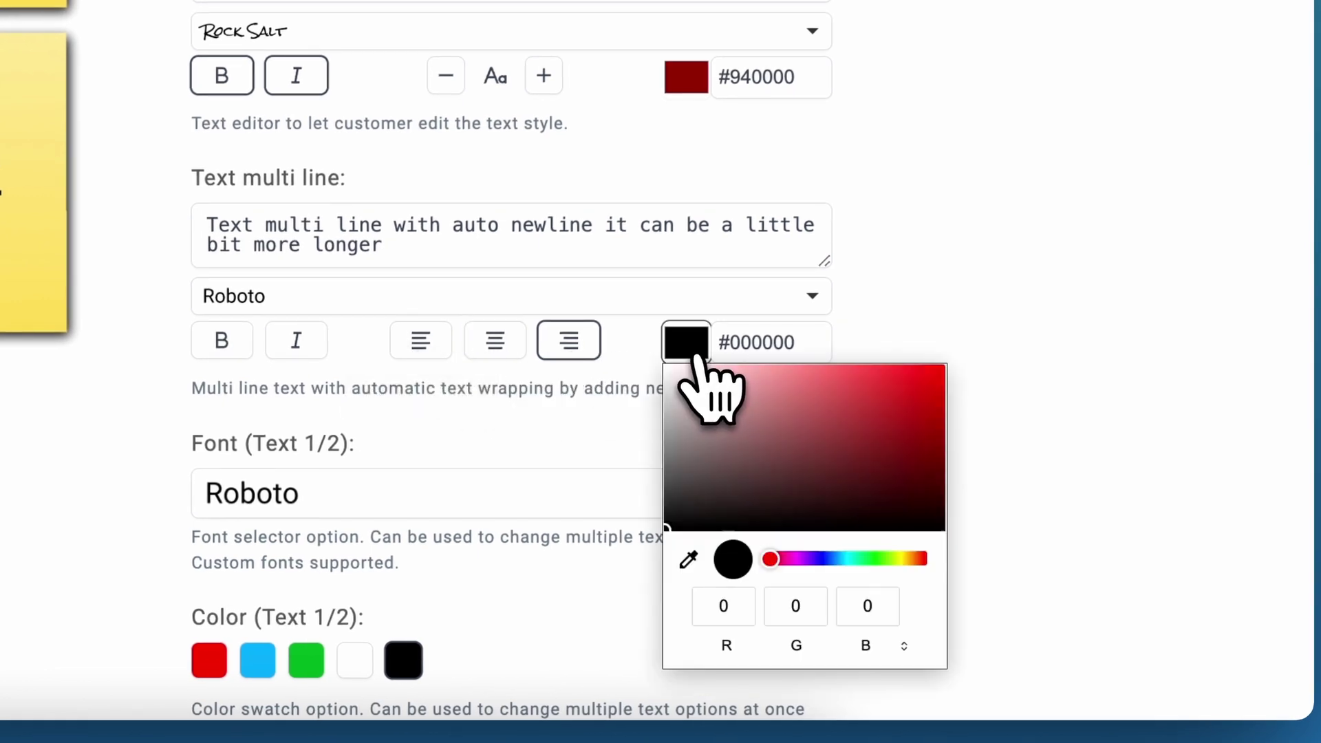
left_click(691, 435)
left_click(1032, 268)
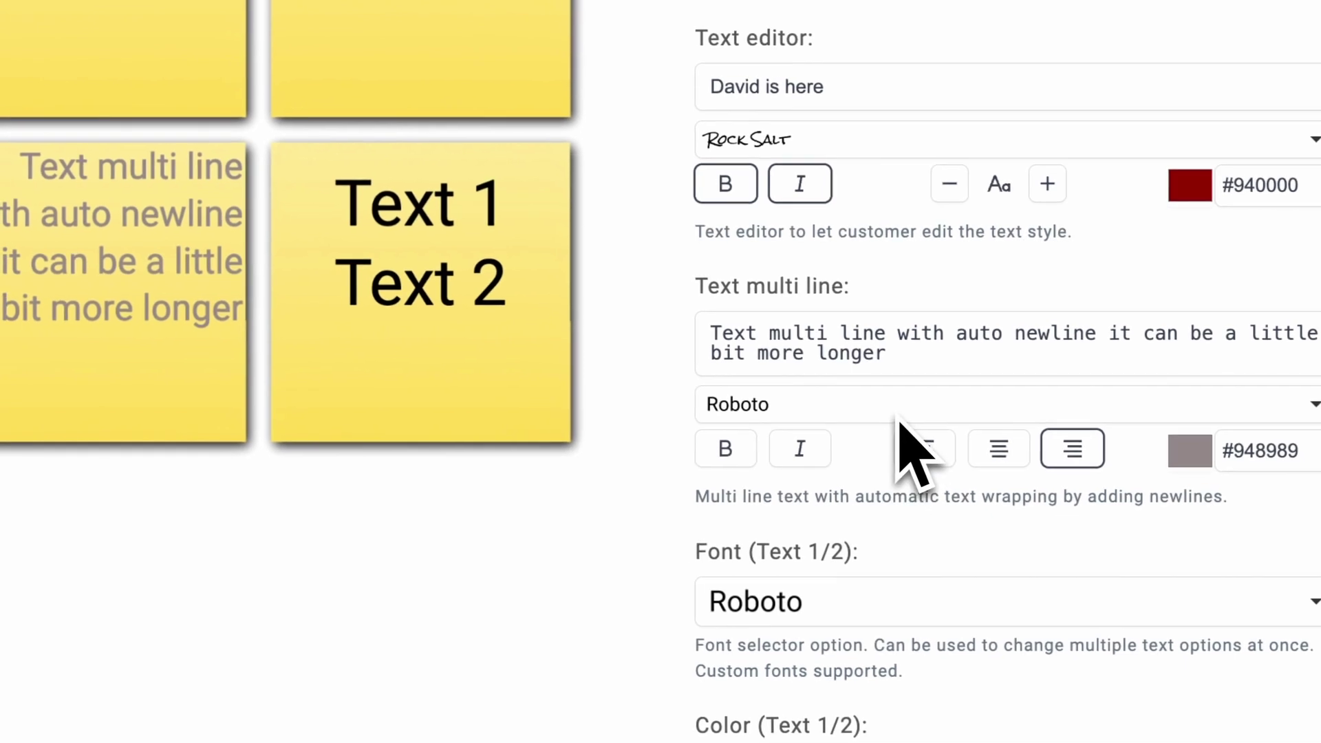
Set the shared Text 1/2 font to Rock Salt and the colour to blue.
scroll(905, 437, "down", 4)
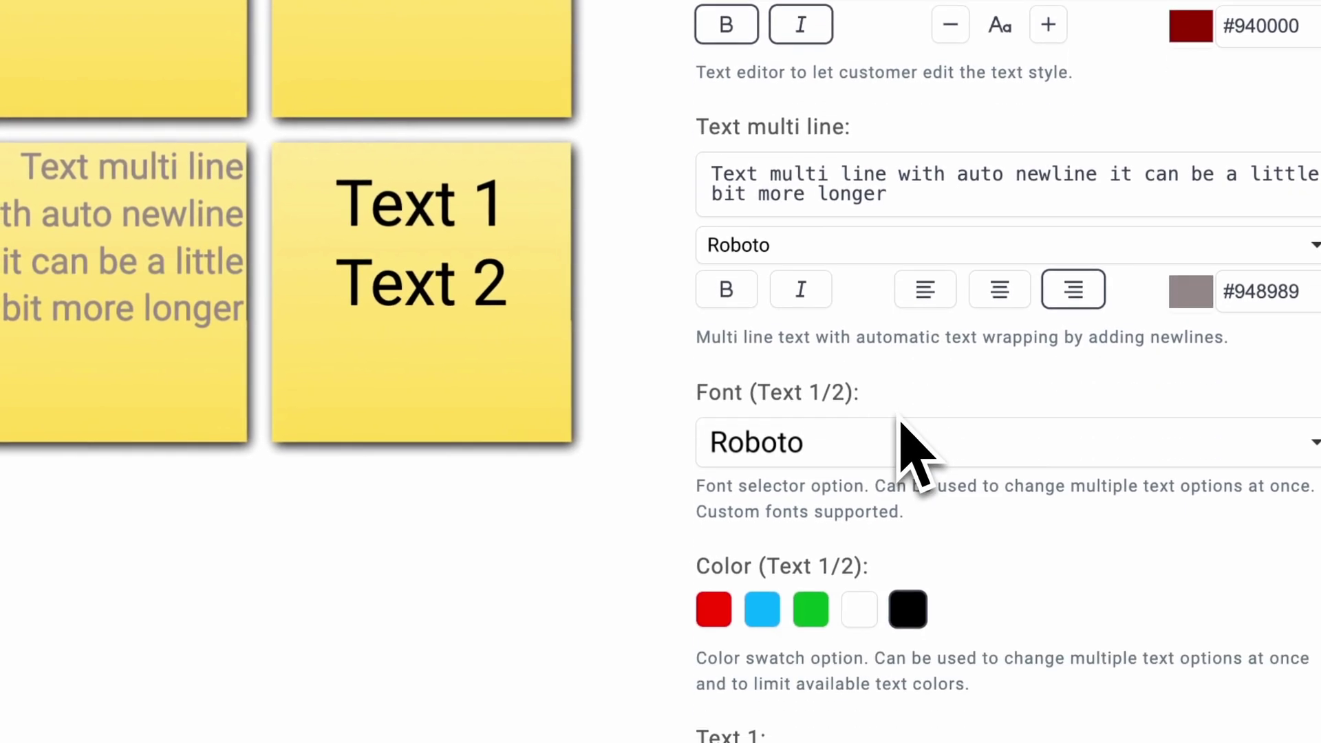
triple_click(708, 260)
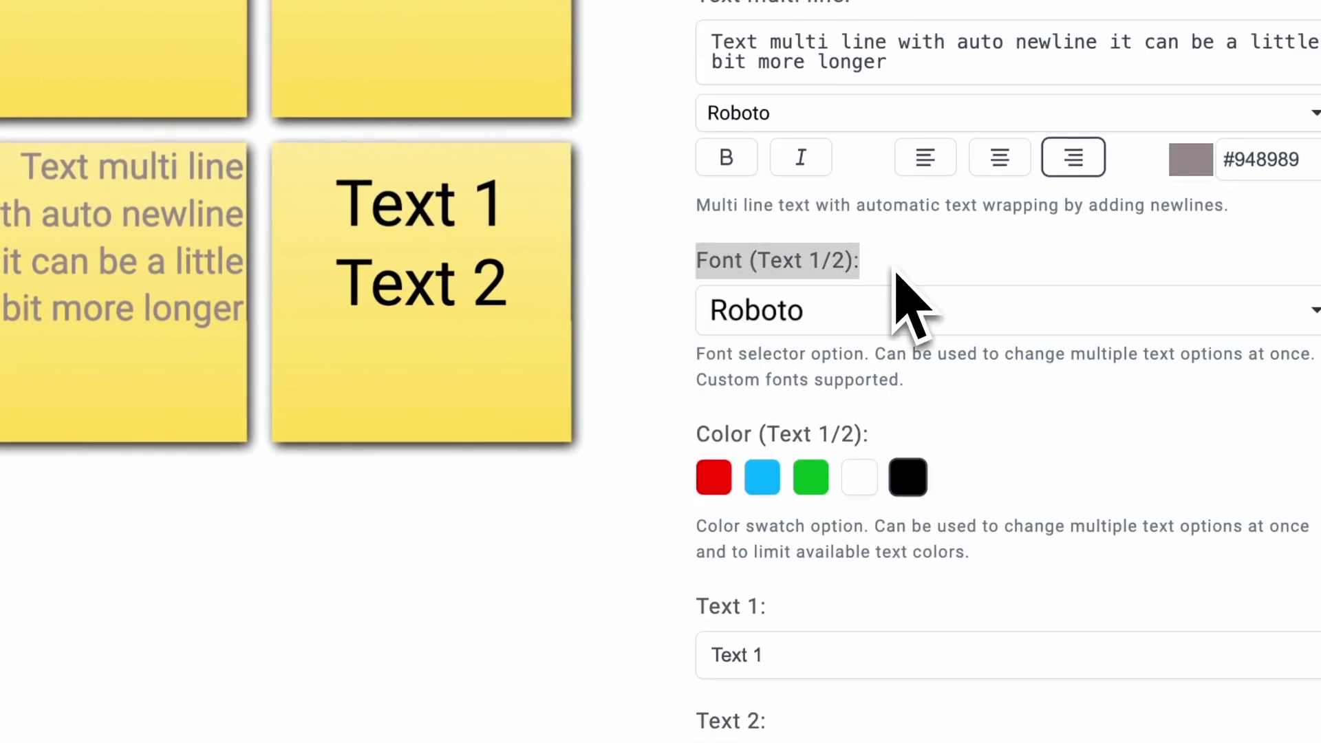
left_click(878, 313)
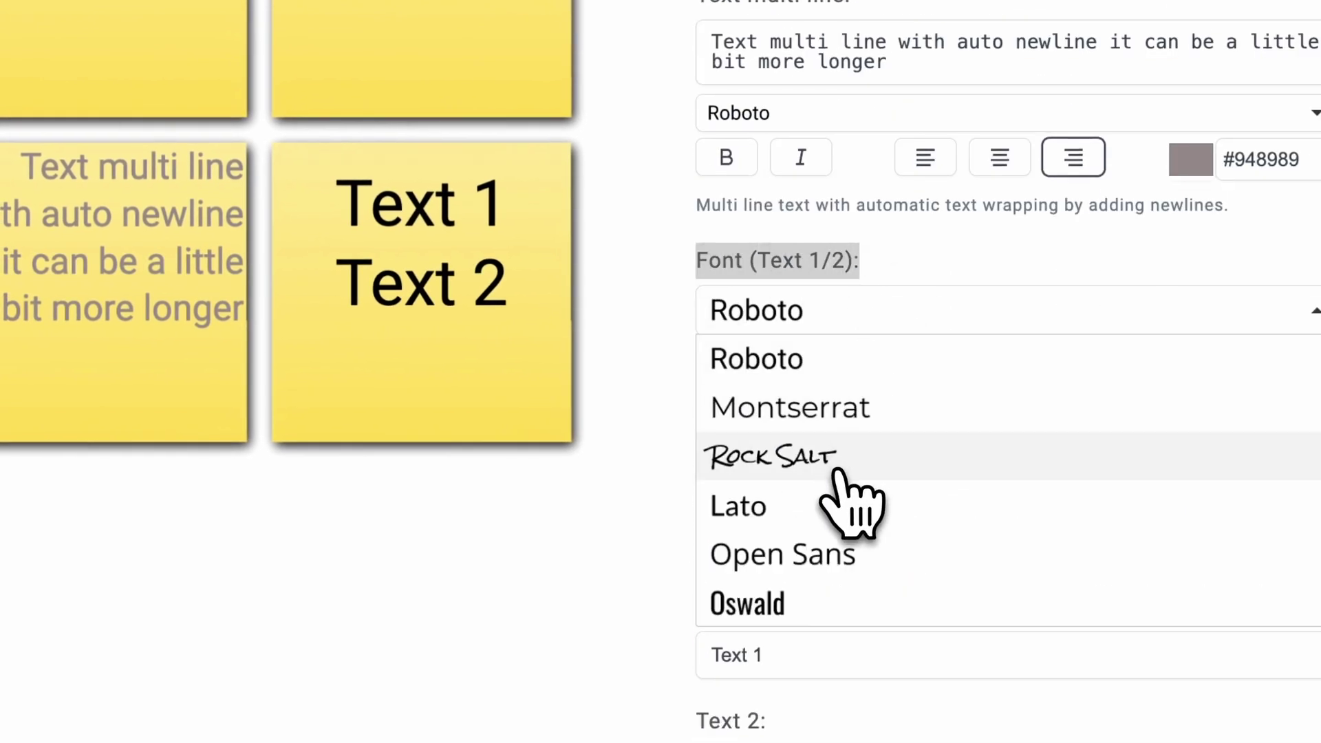
left_click(780, 306)
left_click(771, 310)
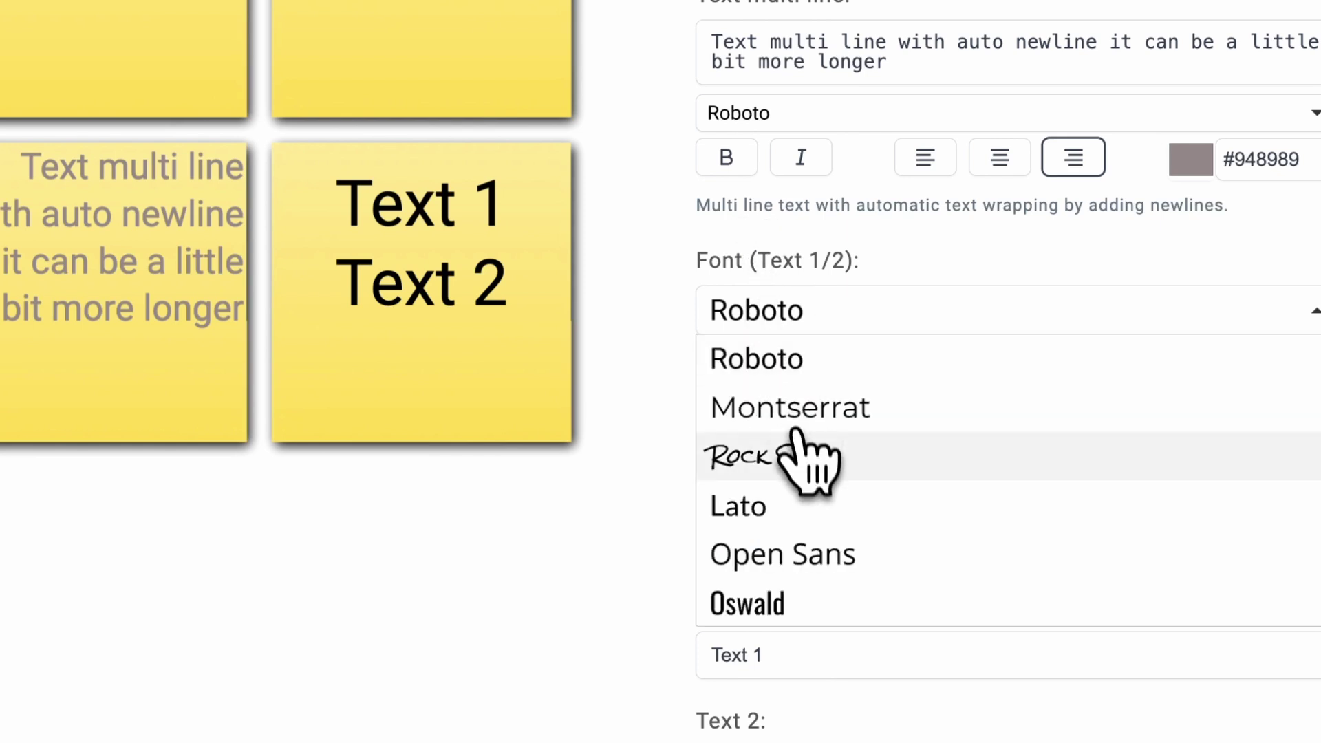
left_click(791, 457)
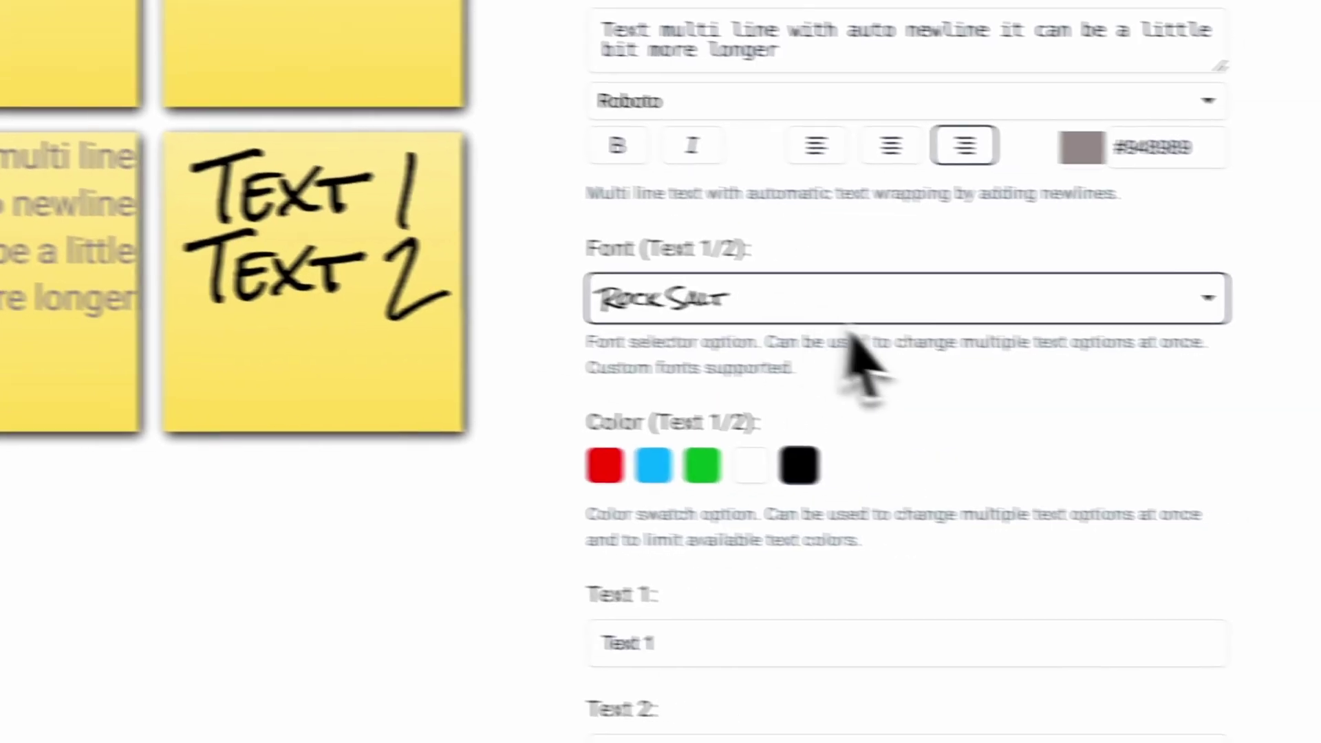
left_click(554, 414)
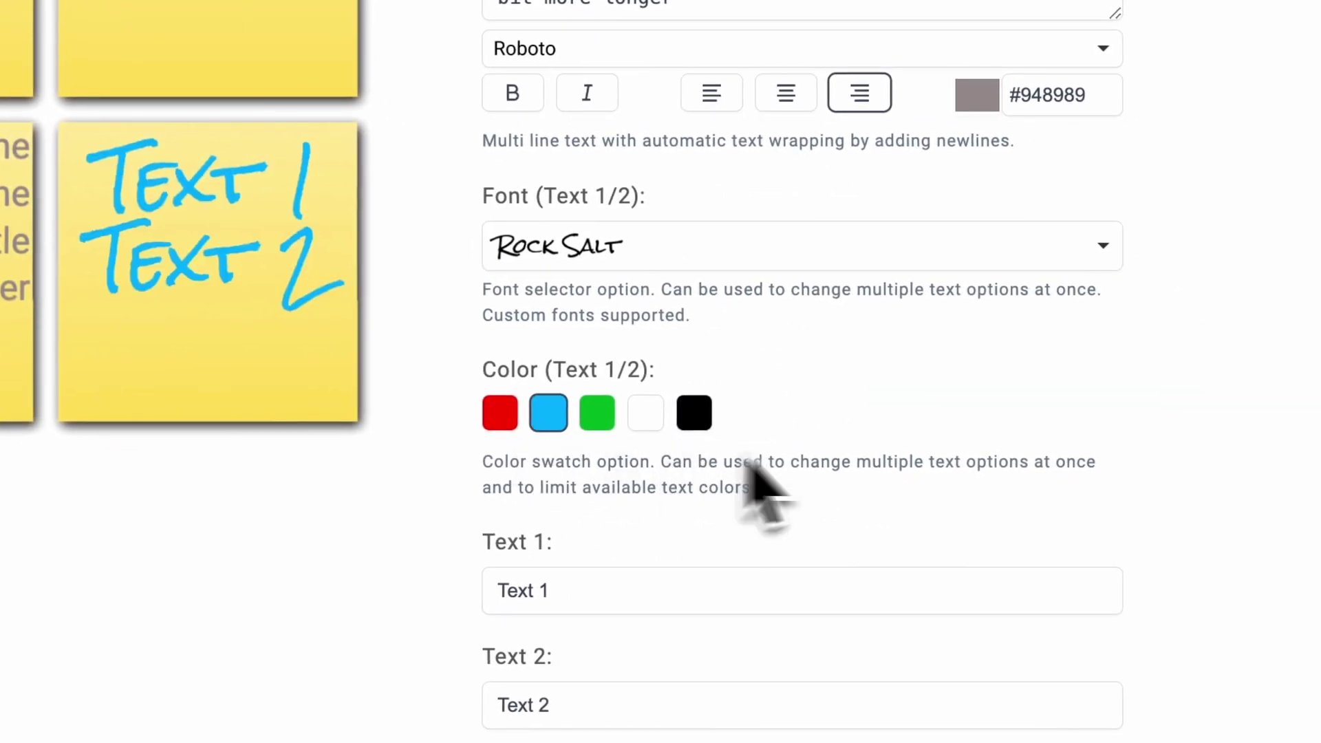
Change Text 1 to 'one' and Text 2 to 'two'.
scroll(778, 310, "down", 3)
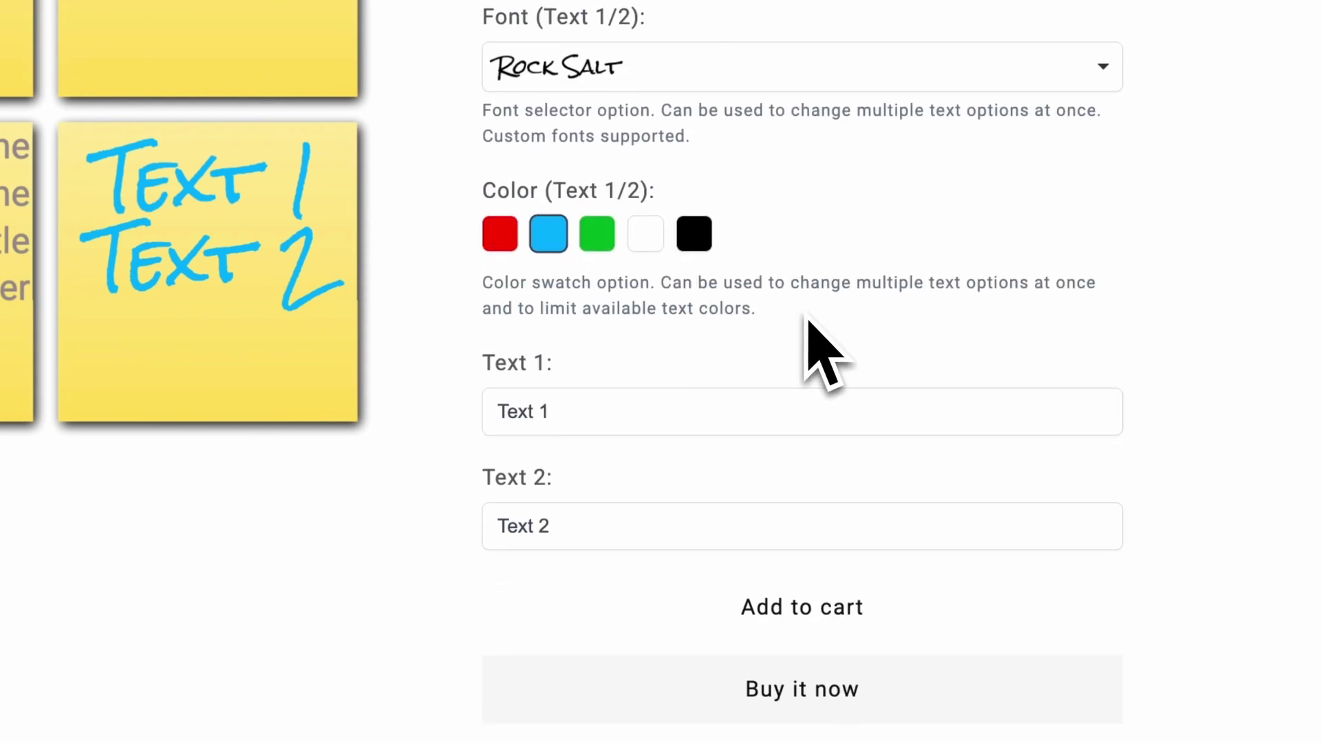
left_click(566, 411)
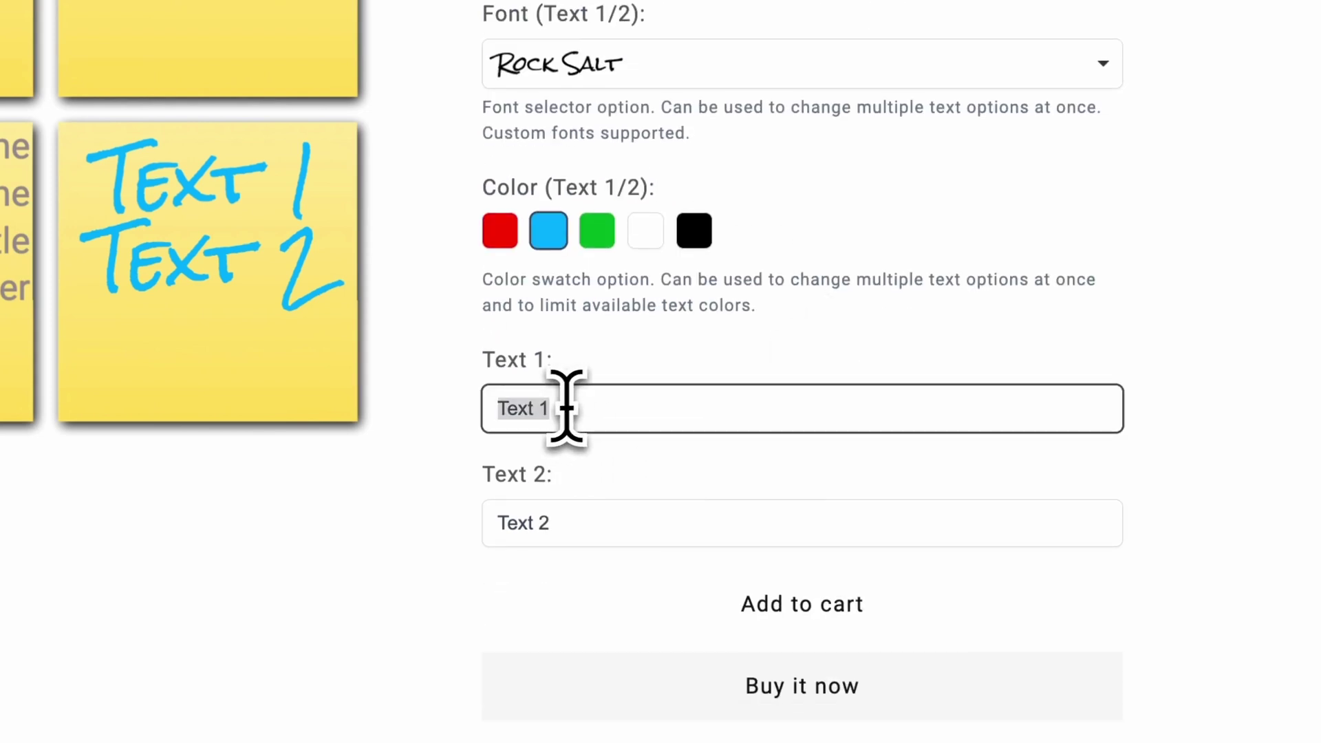
type("one")
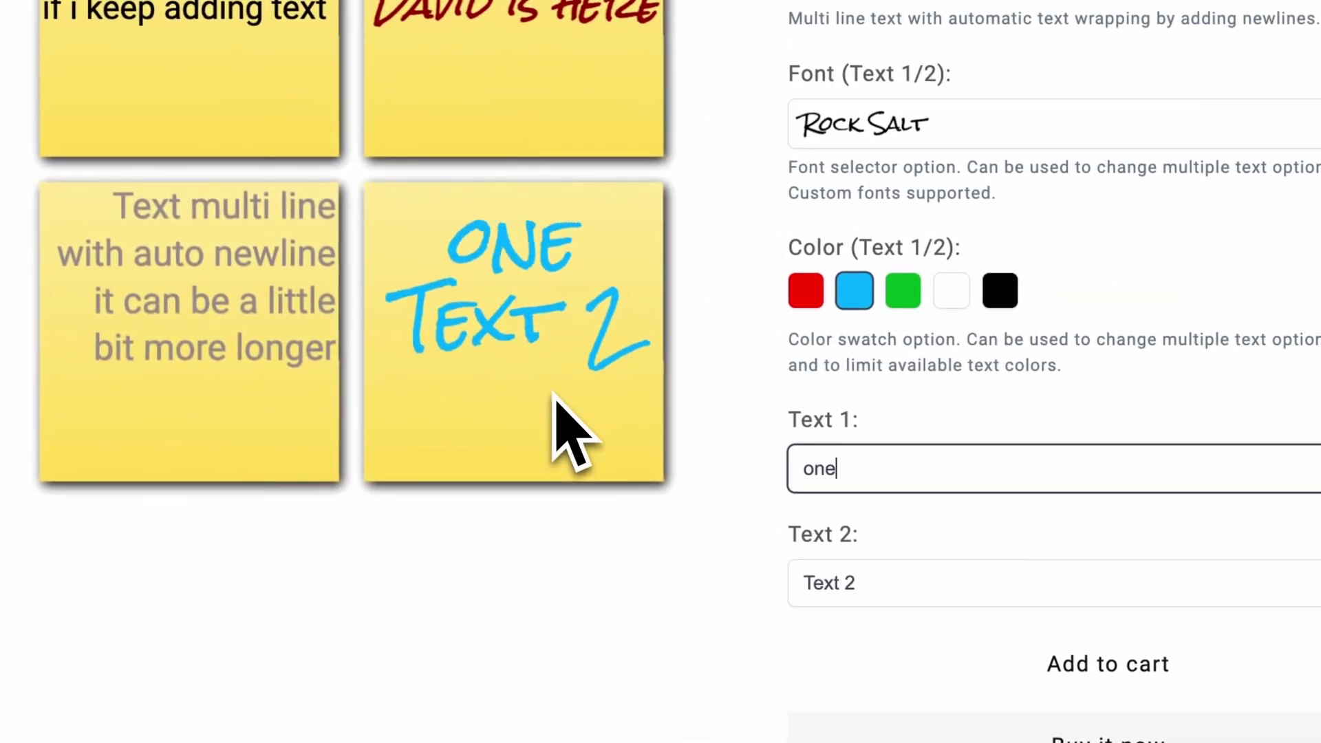
left_click(850, 583)
key("ctrl+a")
type("tw")
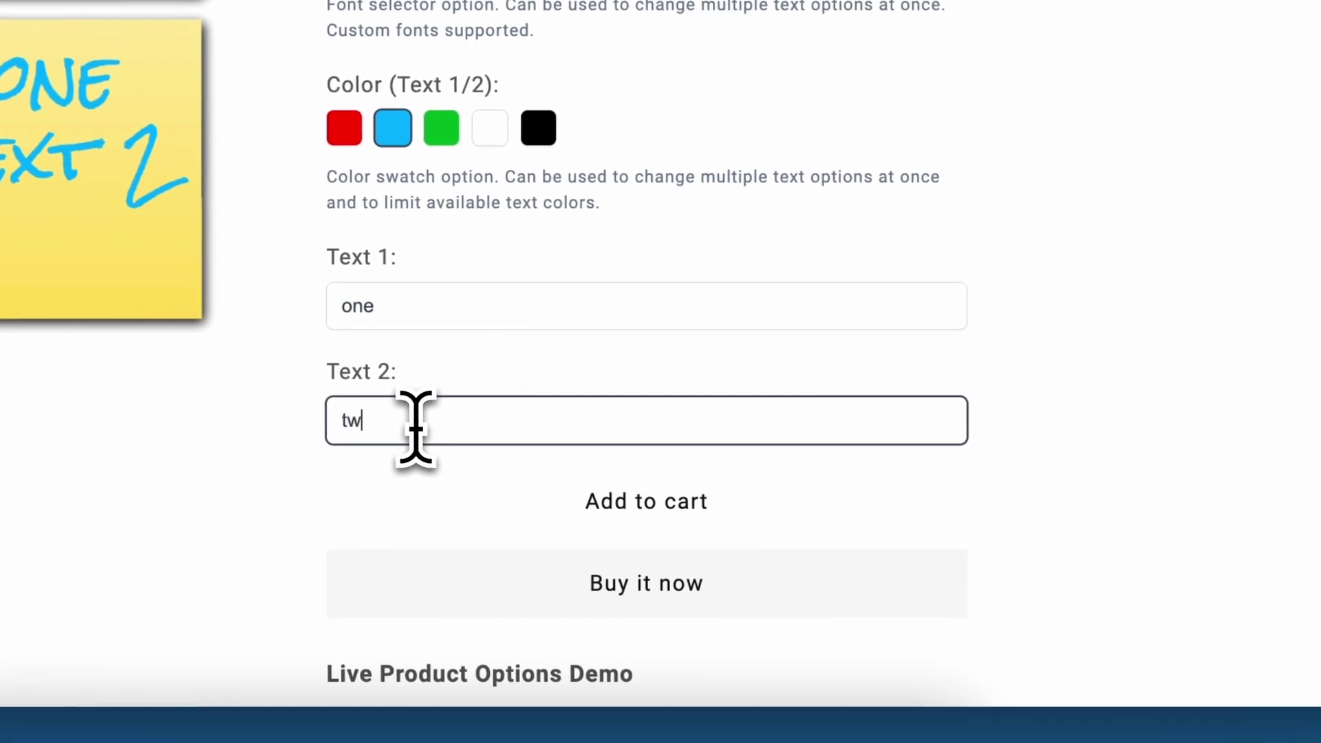
type("o")
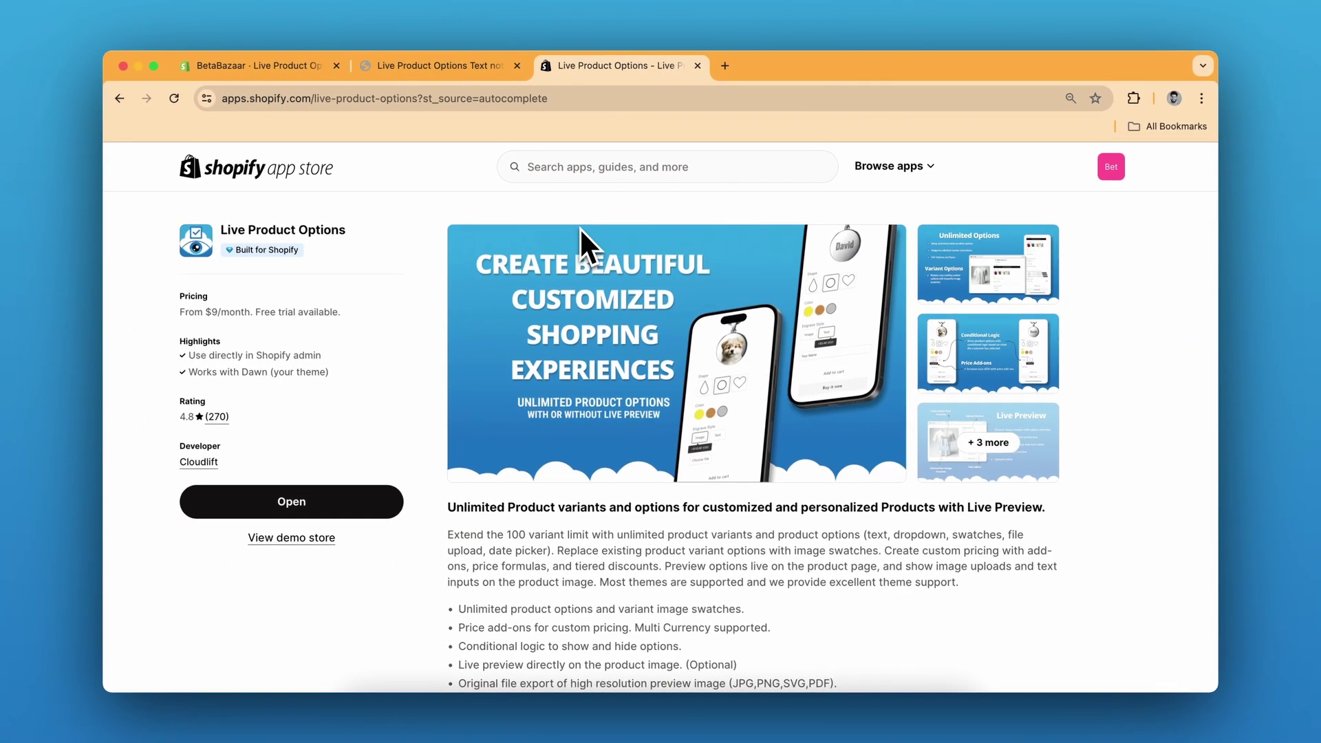
Browse the app's template gallery to the Text notes template, then go back to the option sets list.
left_click(255, 66)
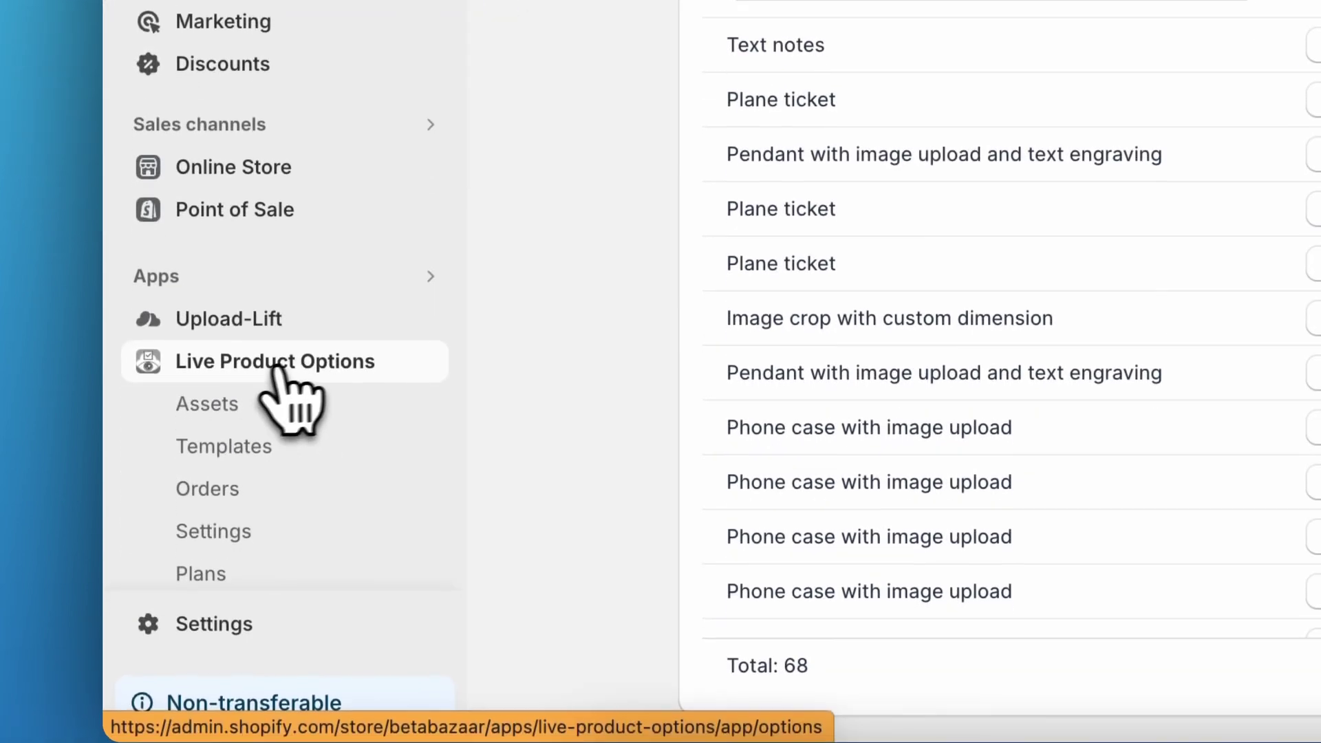
left_click(288, 450)
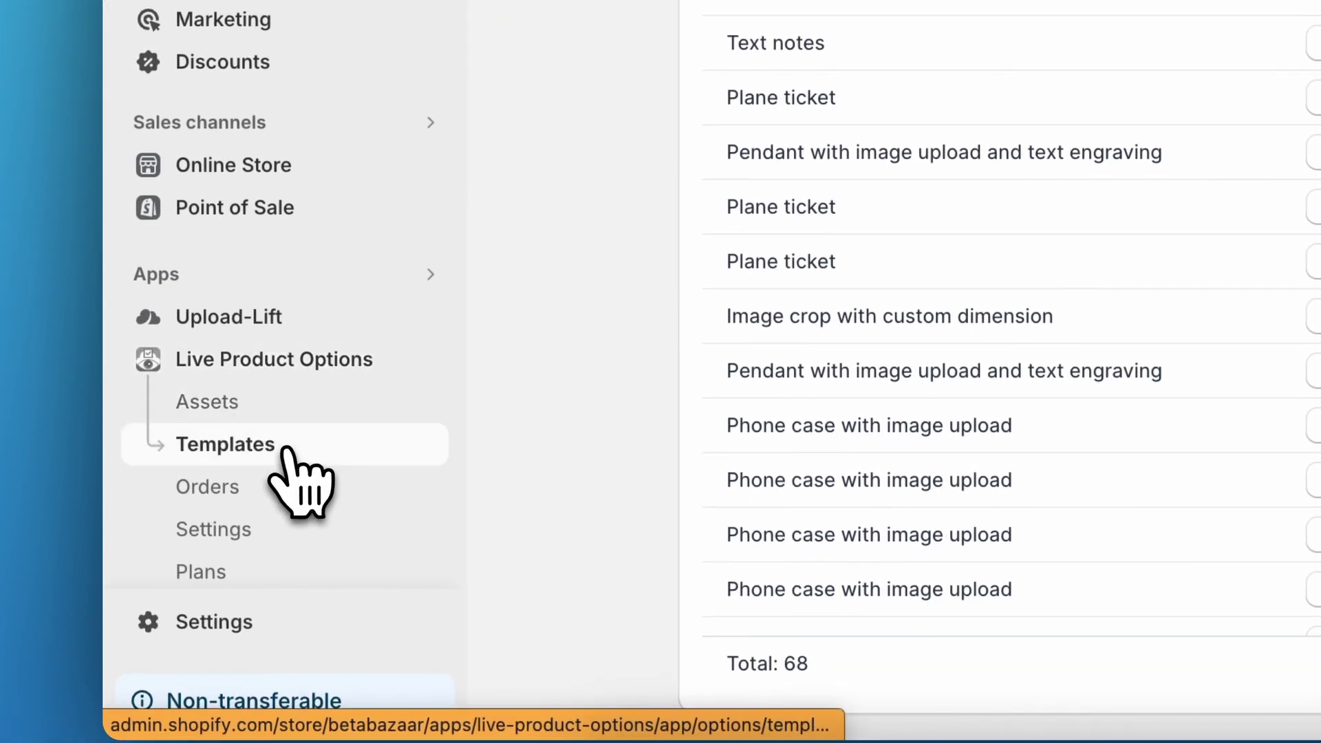
scroll(739, 401, "down", 10)
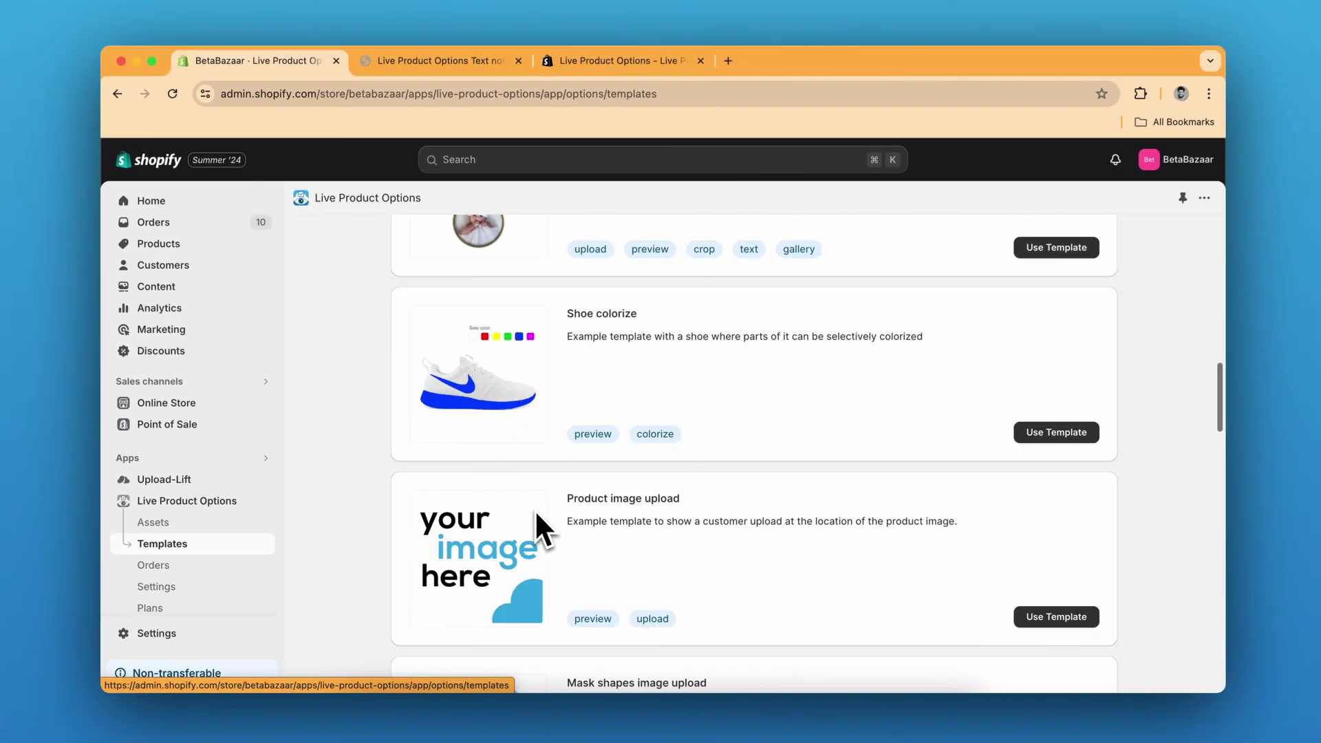
scroll(535, 513, "down", 15)
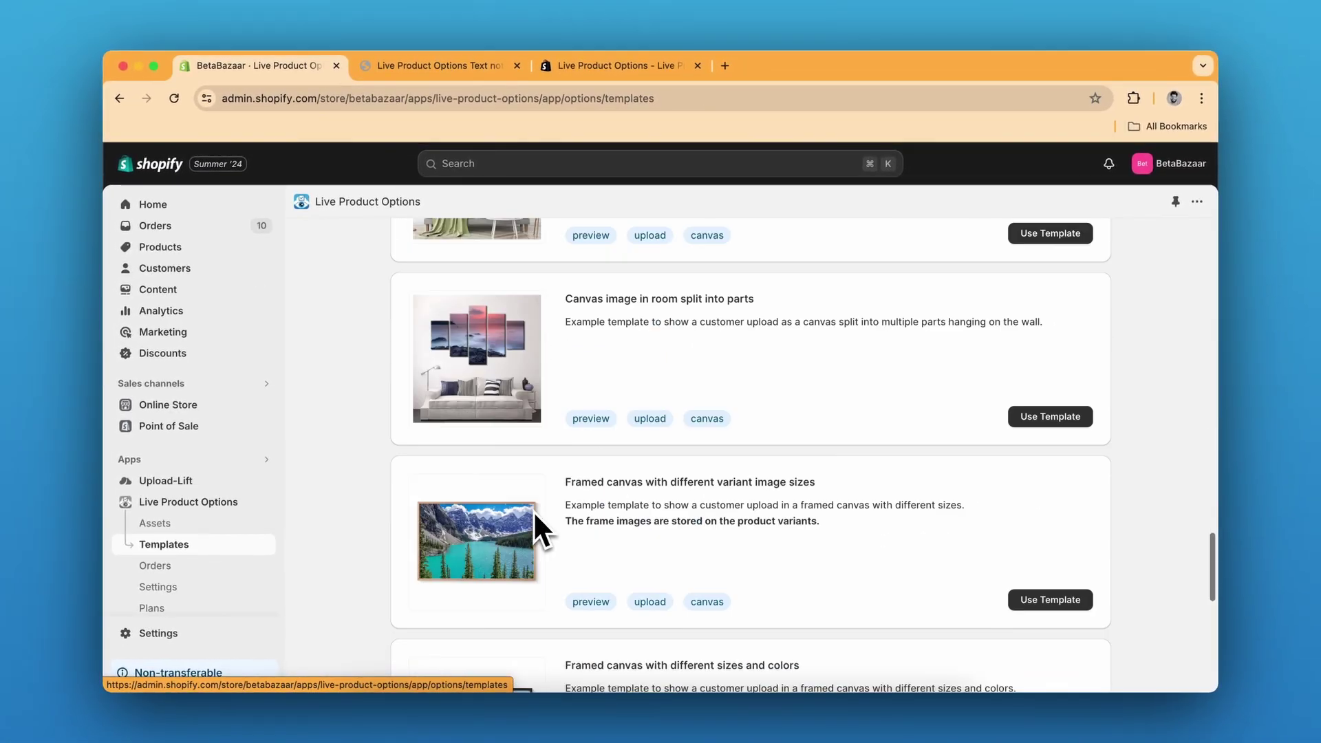
scroll(535, 512, "up", 5)
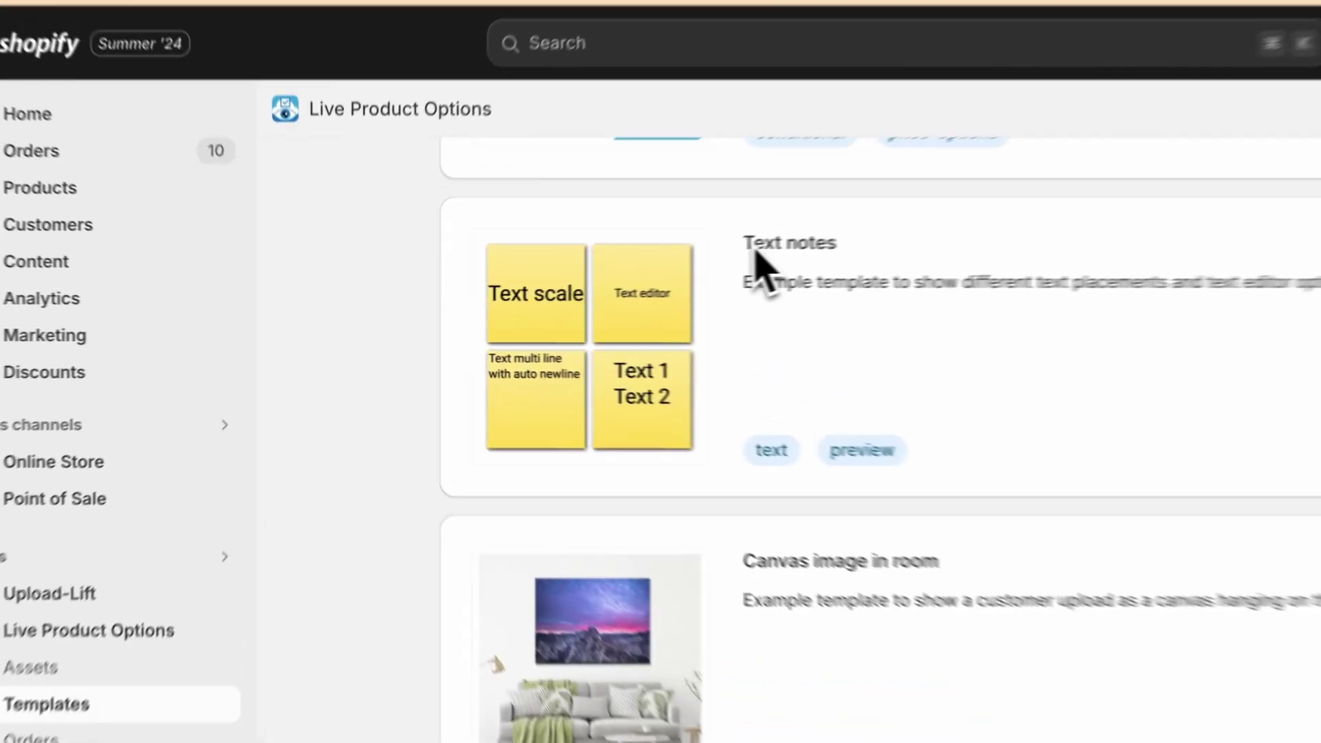
left_click_drag(565, 278, 623, 278)
left_click(622, 277)
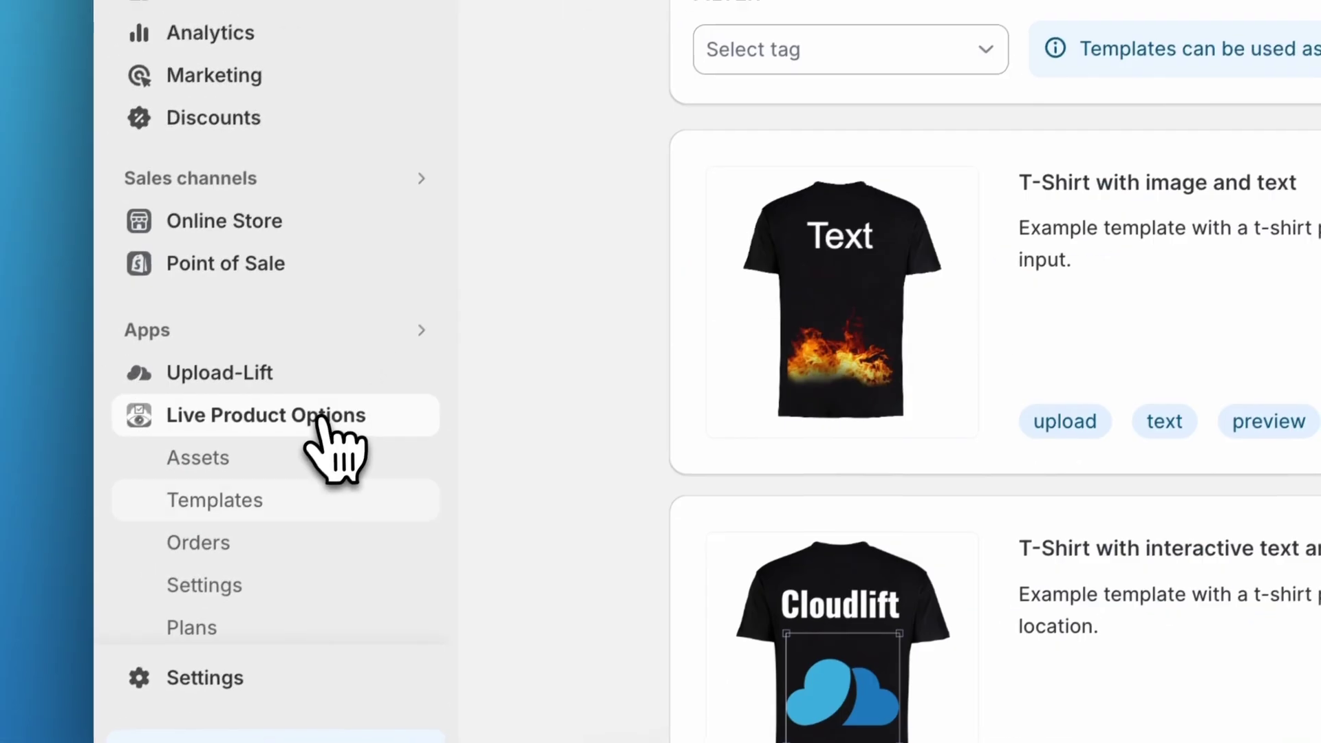
left_click(75, 676)
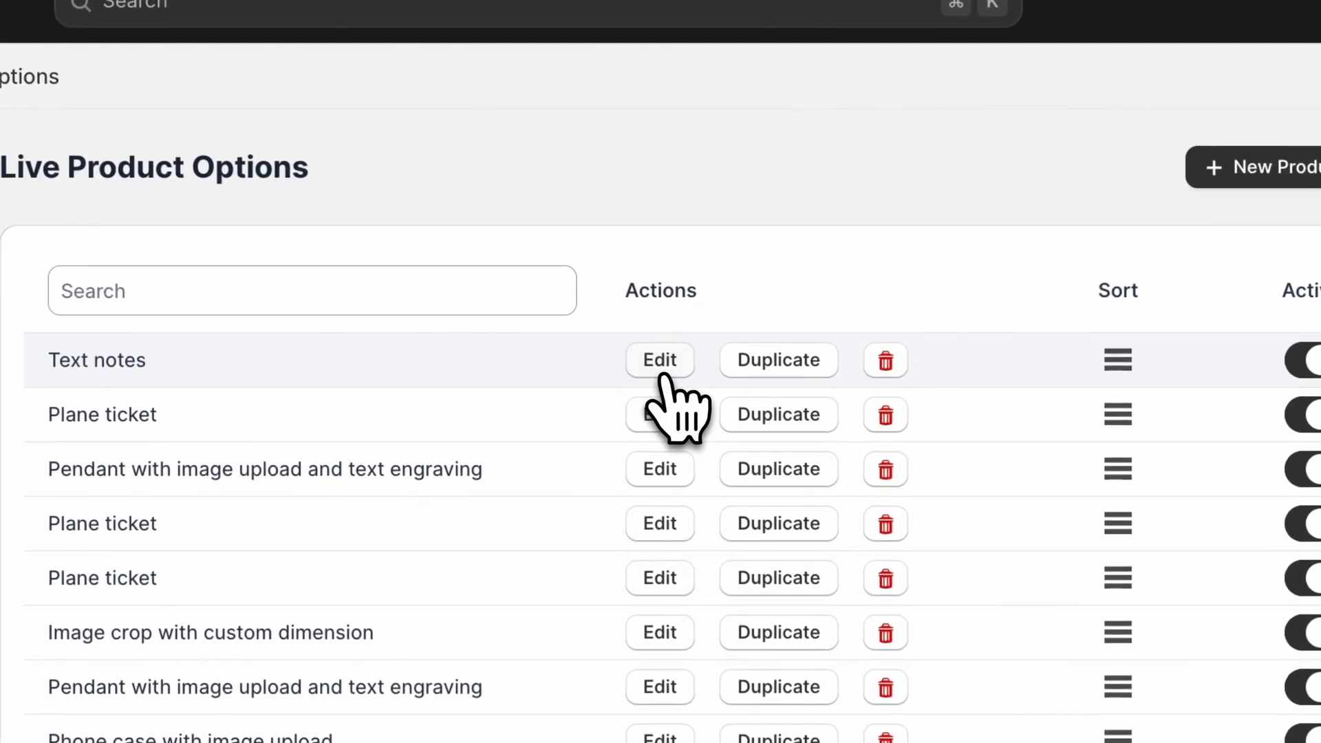
Edit the Text notes option set and scroll to its seven product options.
left_click(722, 347)
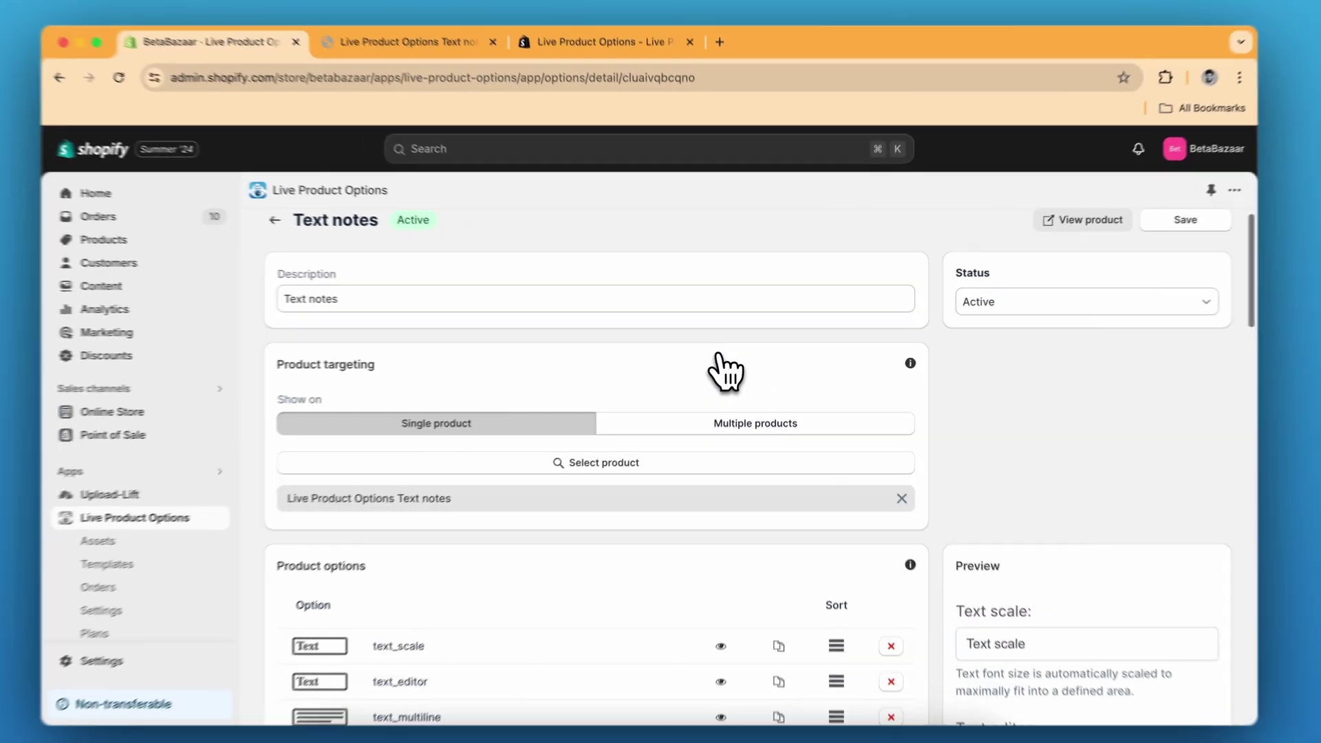
scroll(720, 365, "down", 5)
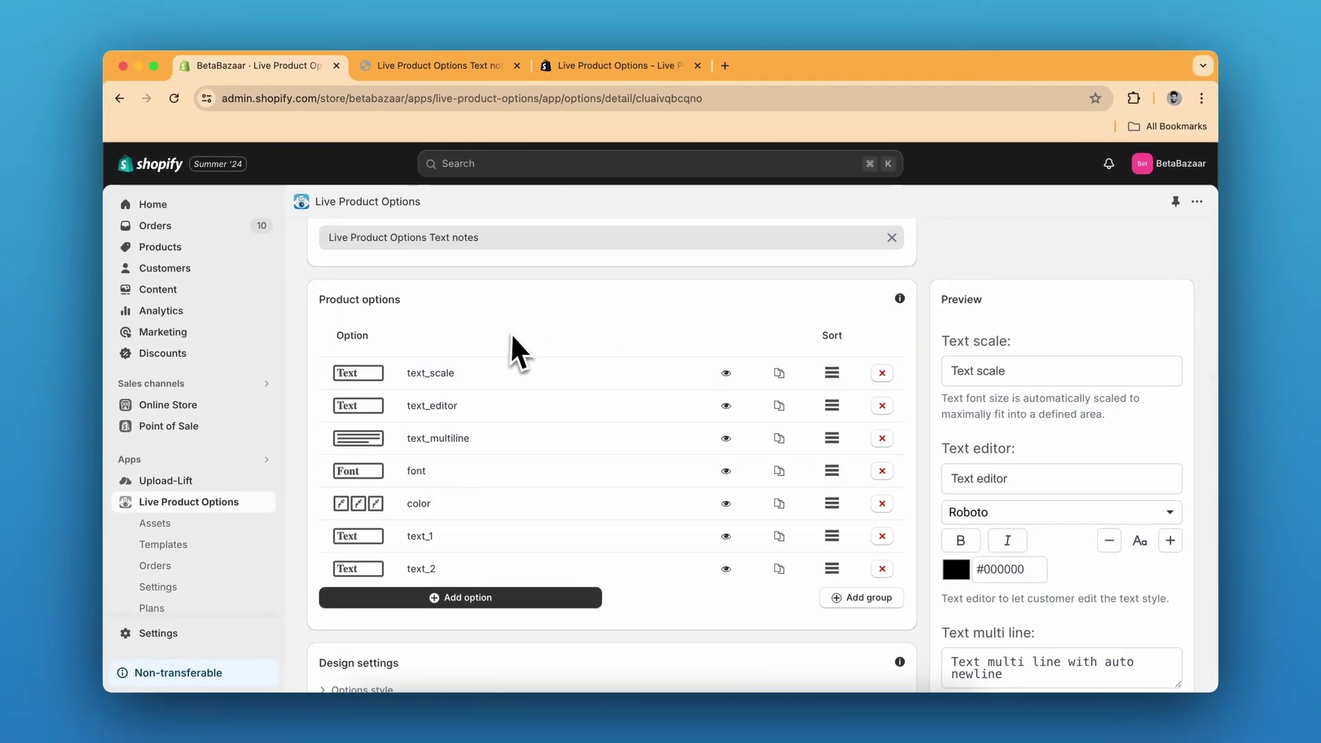
scroll(518, 351, "down", 2)
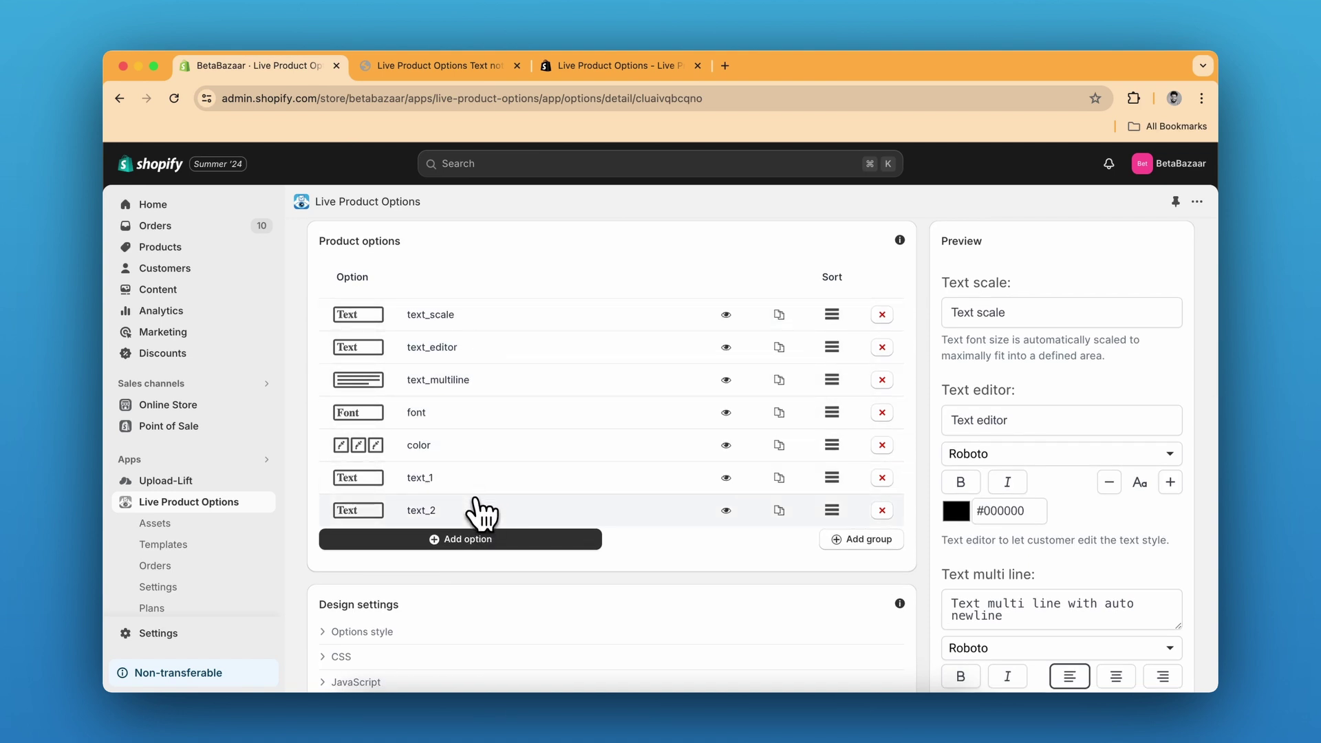
scroll(484, 513, "down", 1)
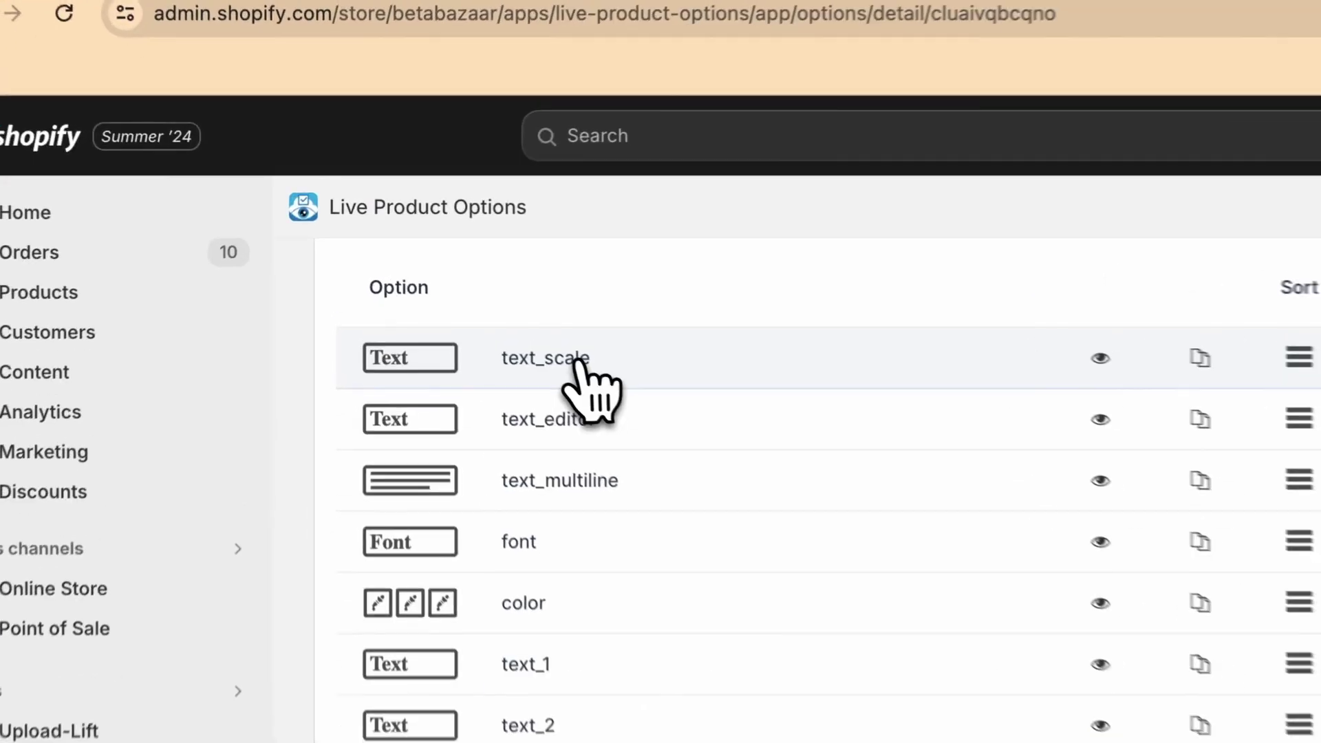
left_click(444, 283)
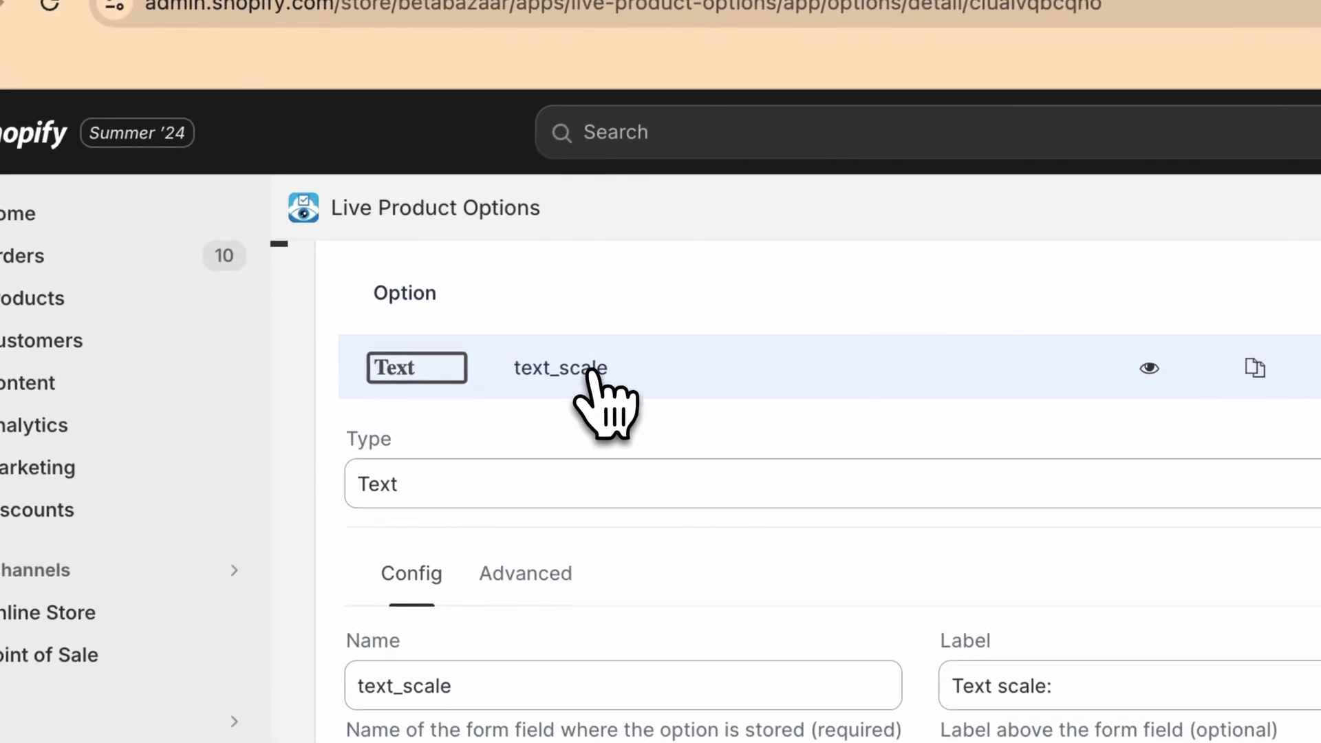
left_click(444, 283)
scroll(599, 393, "down", 10)
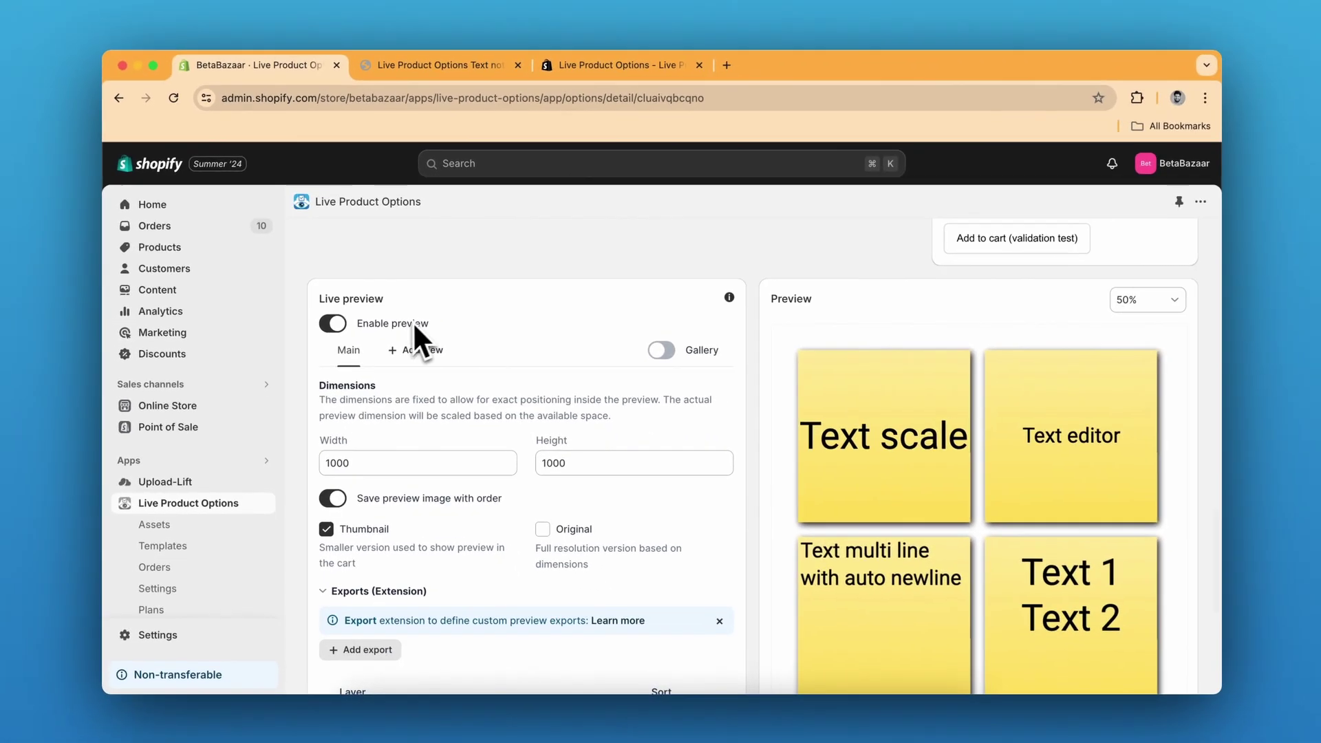
scroll(405, 309, "down", 5)
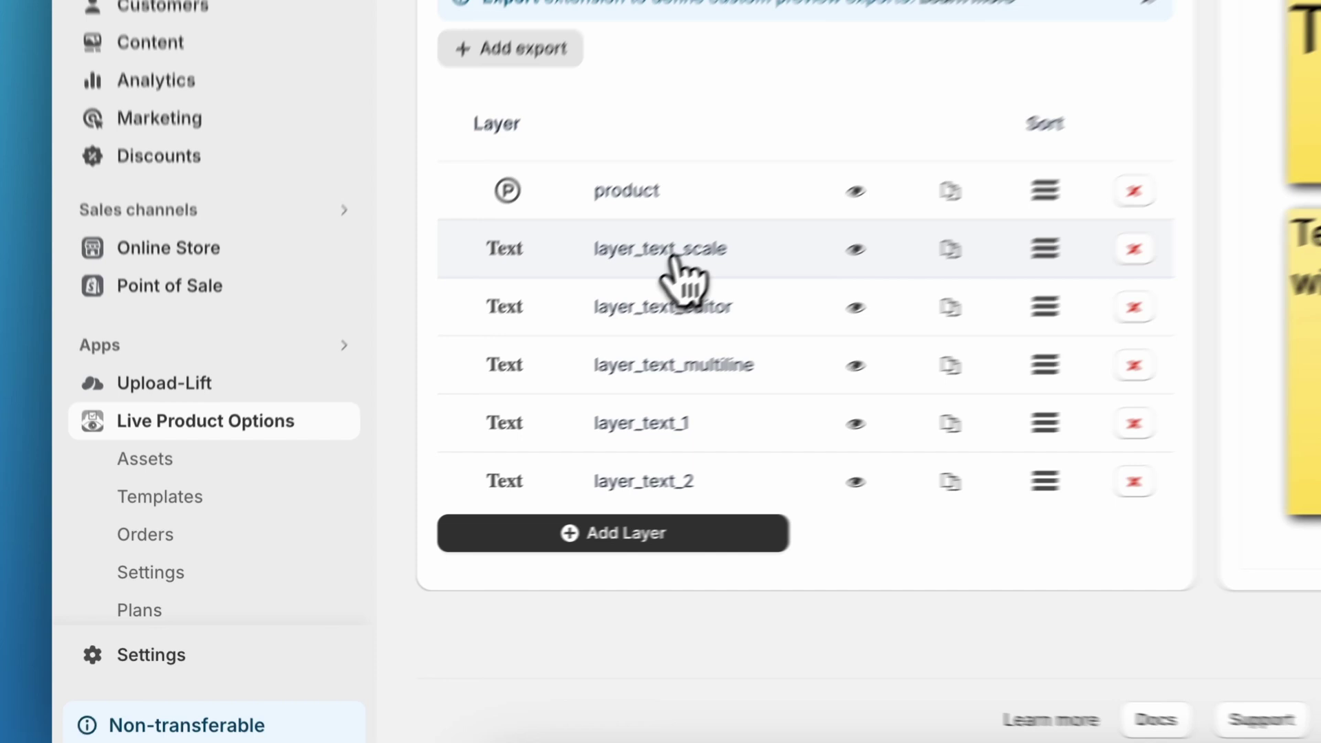
left_click(451, 409)
left_click(702, 315)
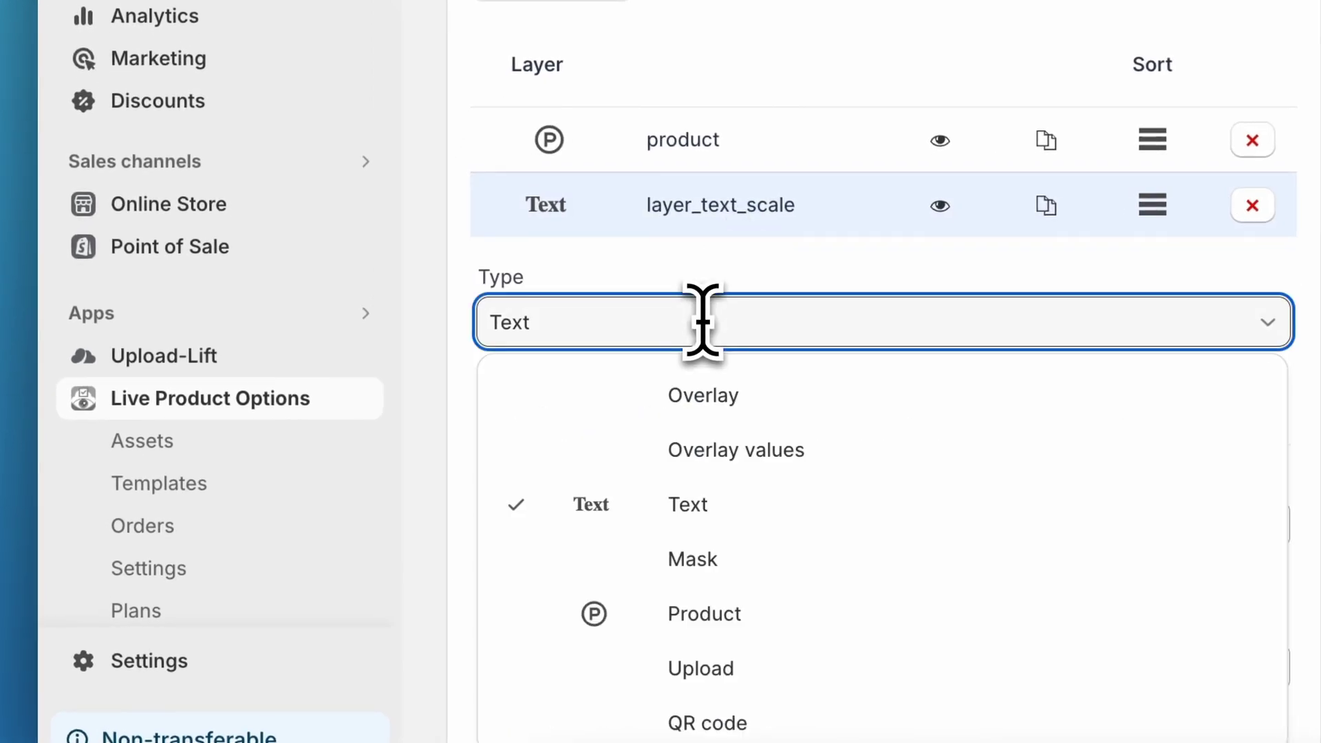
left_click(701, 519)
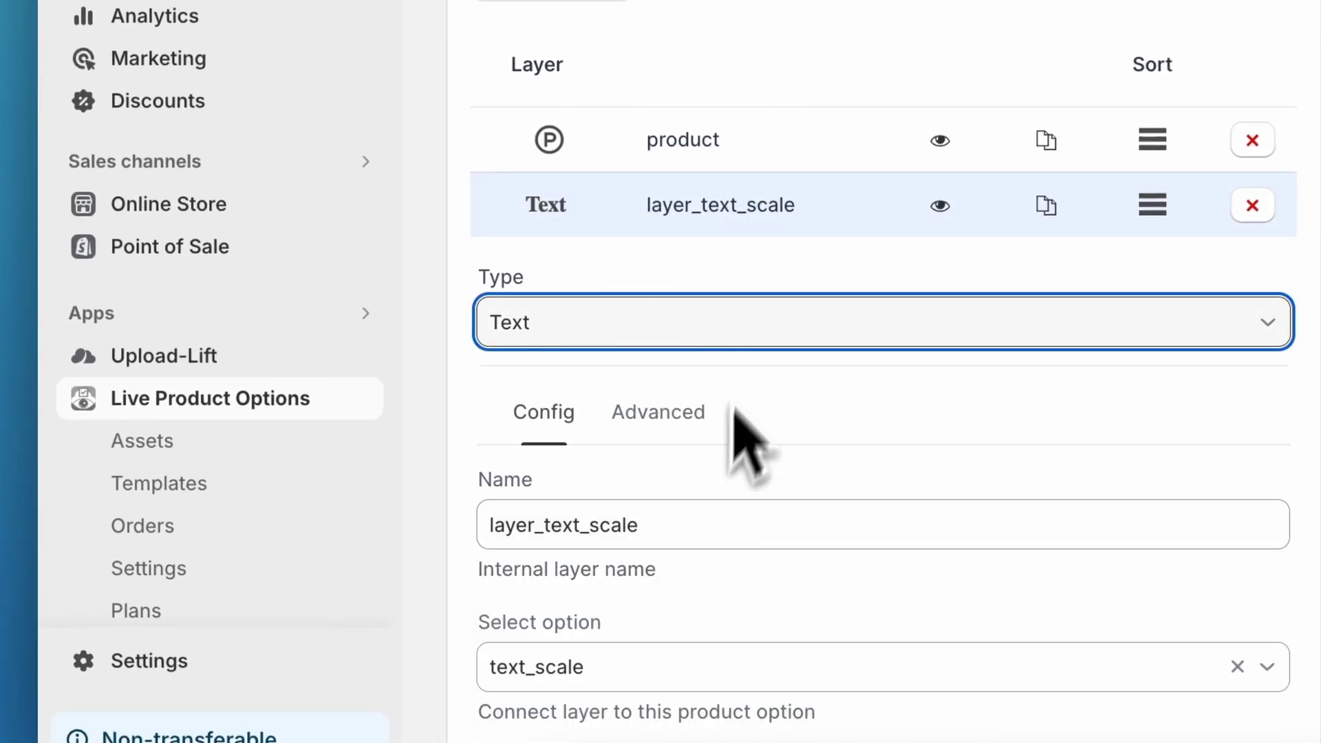
left_click(746, 228)
left_click(749, 232)
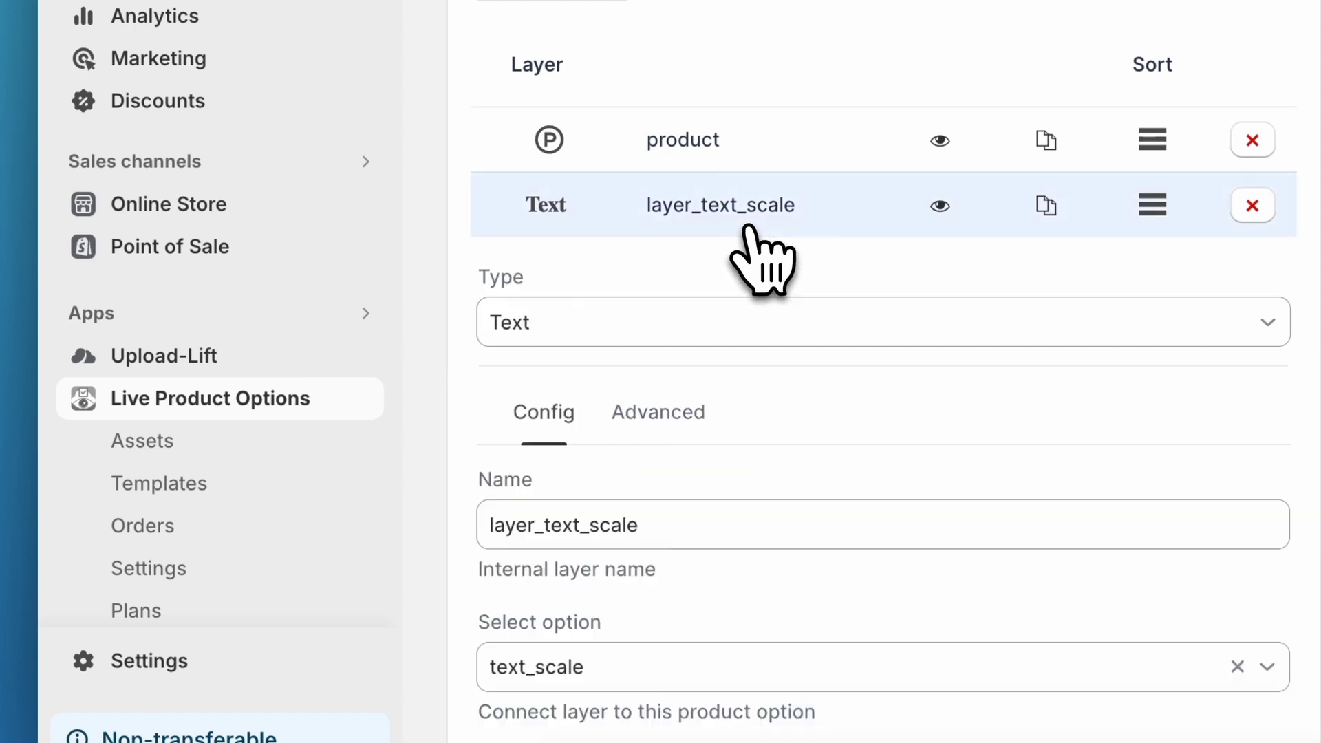
left_click(699, 416)
scroll(709, 425, "down", 5)
scroll(708, 441, "down", 5)
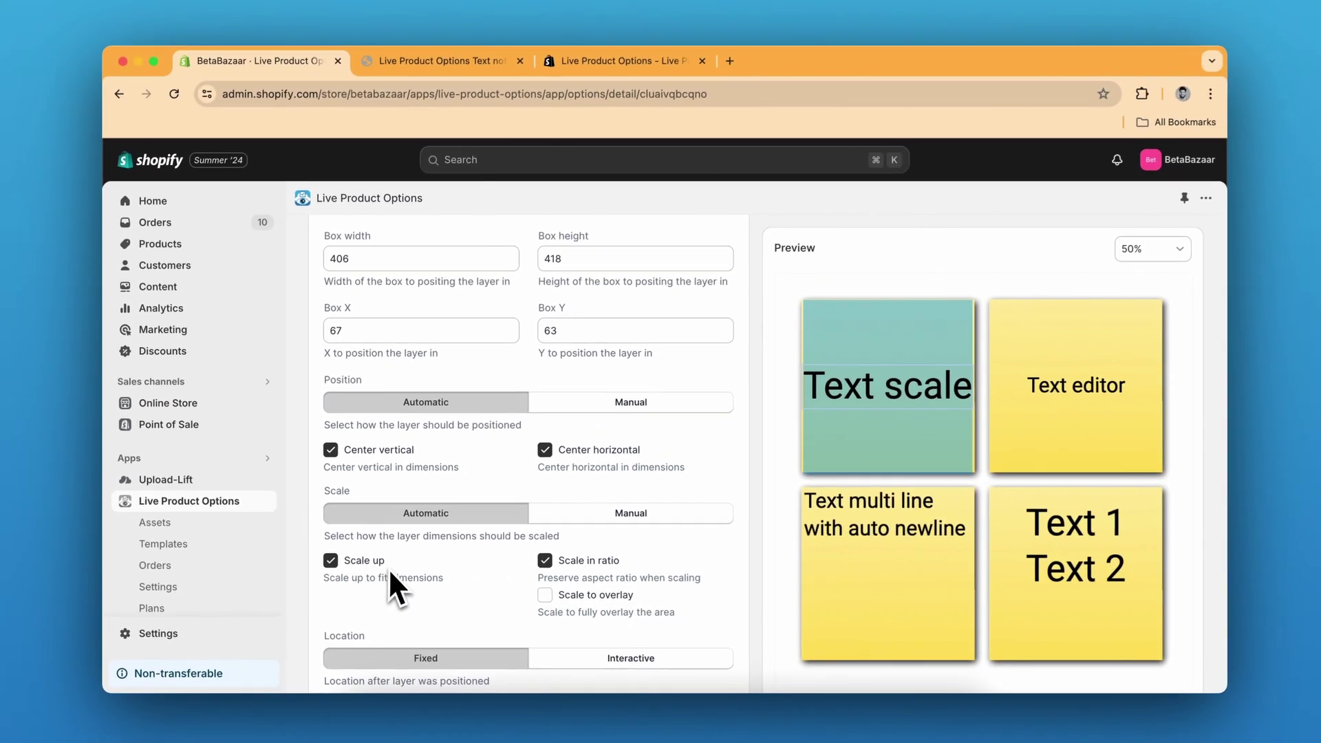
scroll(406, 581, "down", 3)
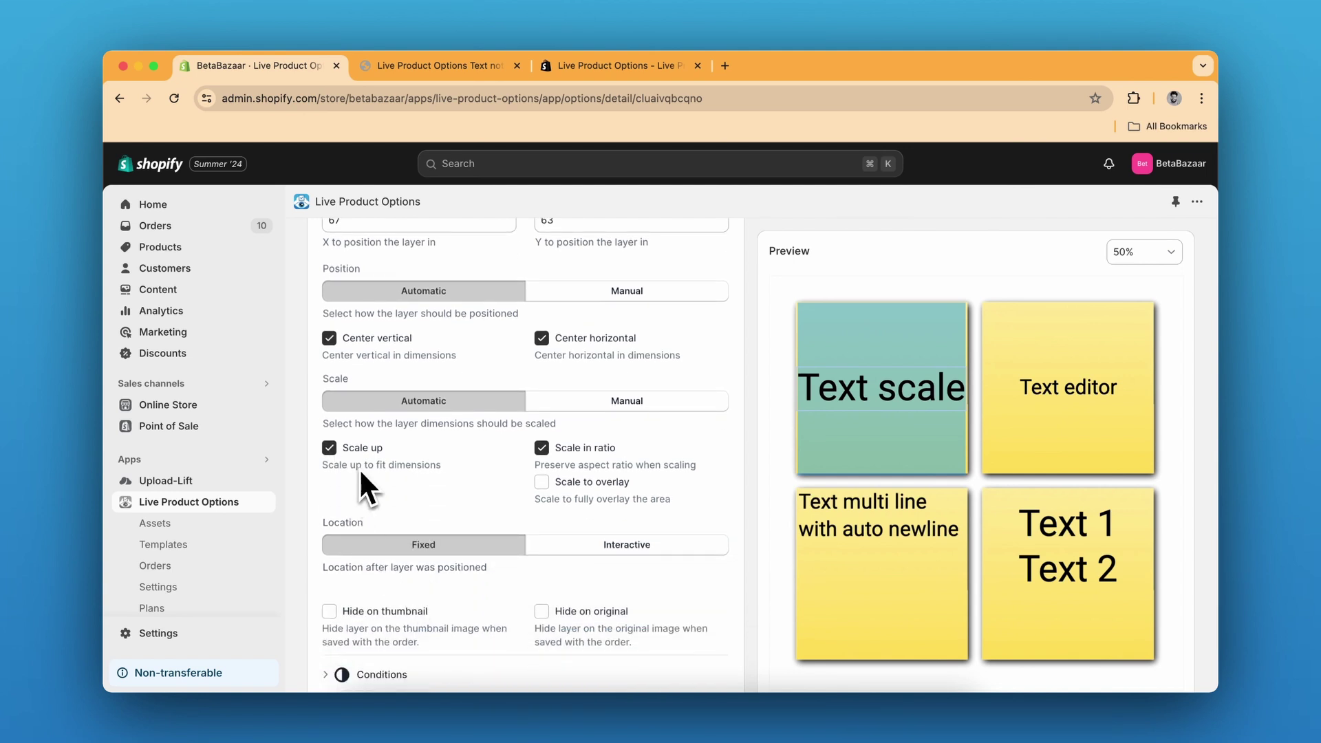
scroll(426, 386, "up", 10)
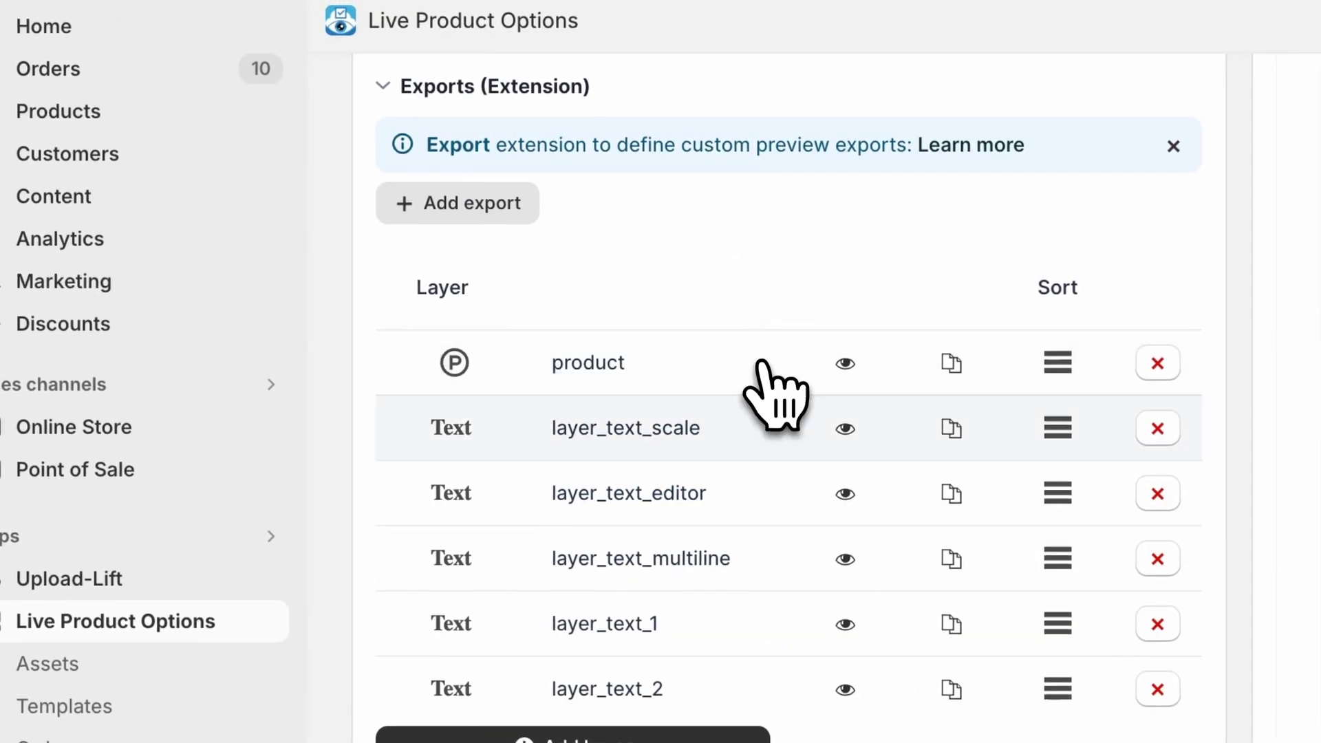
Inspect the layer_text_editor layer's Config, then collapse it.
left_click(703, 519)
scroll(709, 544, "down", 2)
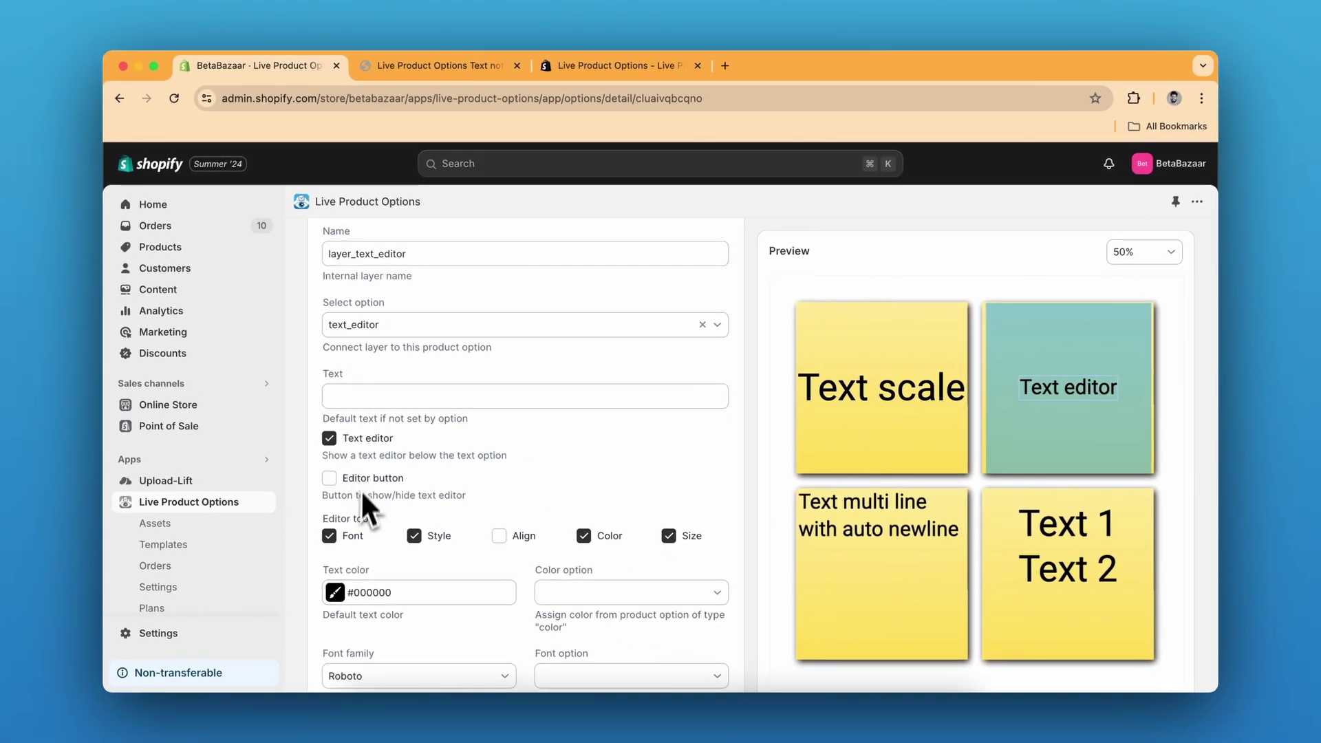
scroll(513, 507, "up", 5)
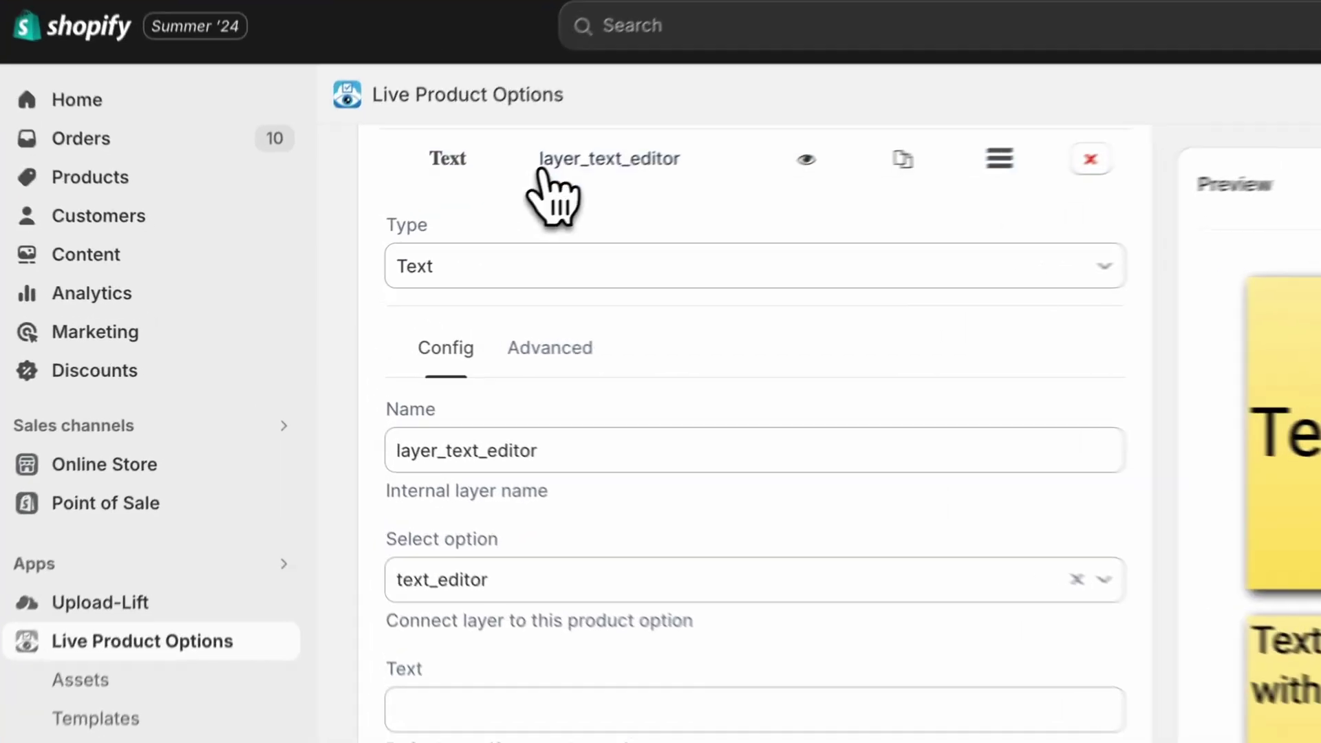
left_click(413, 242)
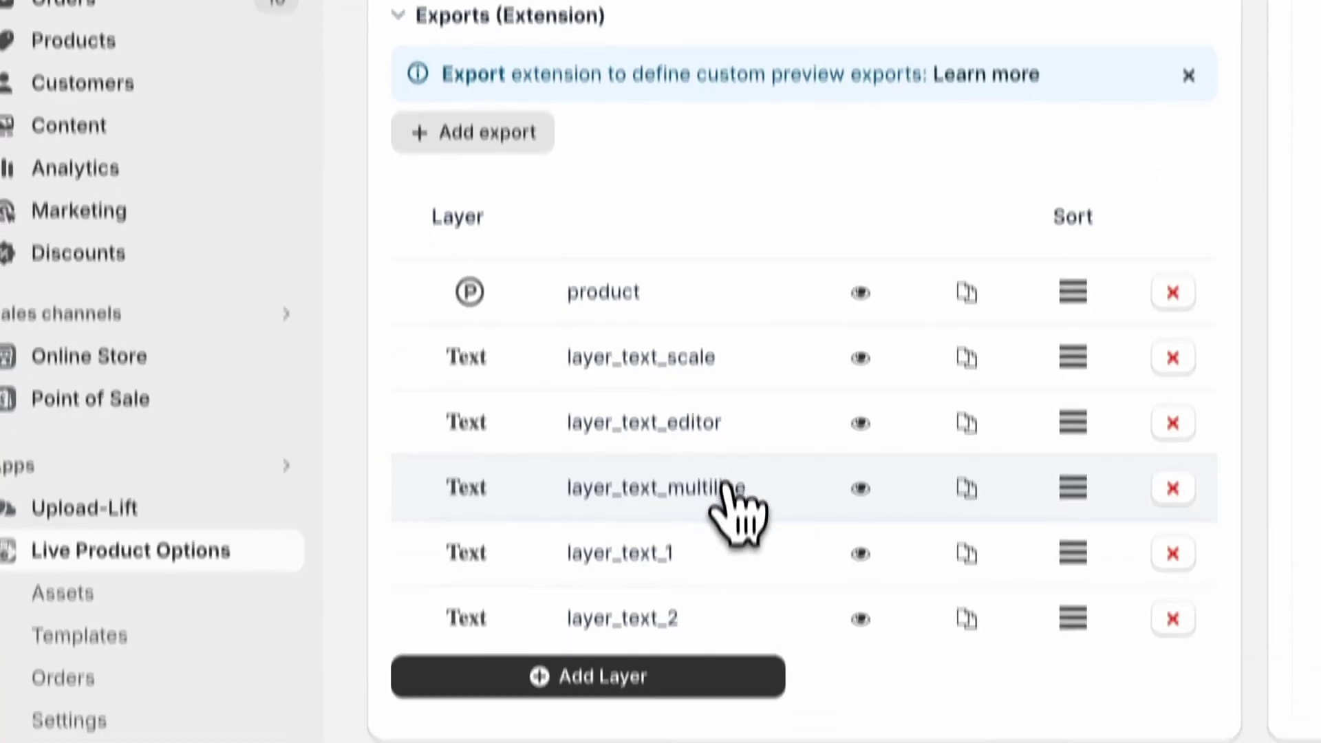
Expand layer_text_multiline and review its text_multiline link and Font, Style, Align, Color settings.
left_click(729, 599)
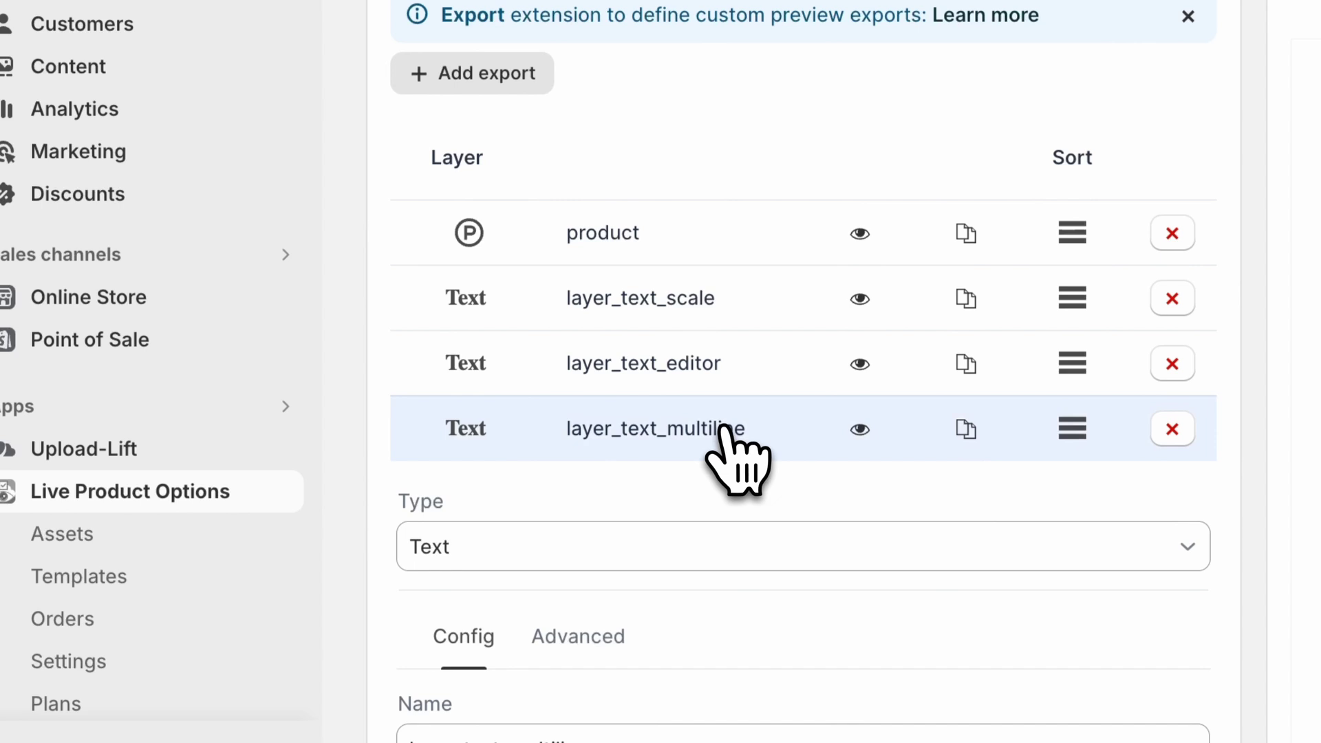
scroll(726, 630, "down", 10)
scroll(726, 629, "up", 4)
scroll(719, 440, "down", 3)
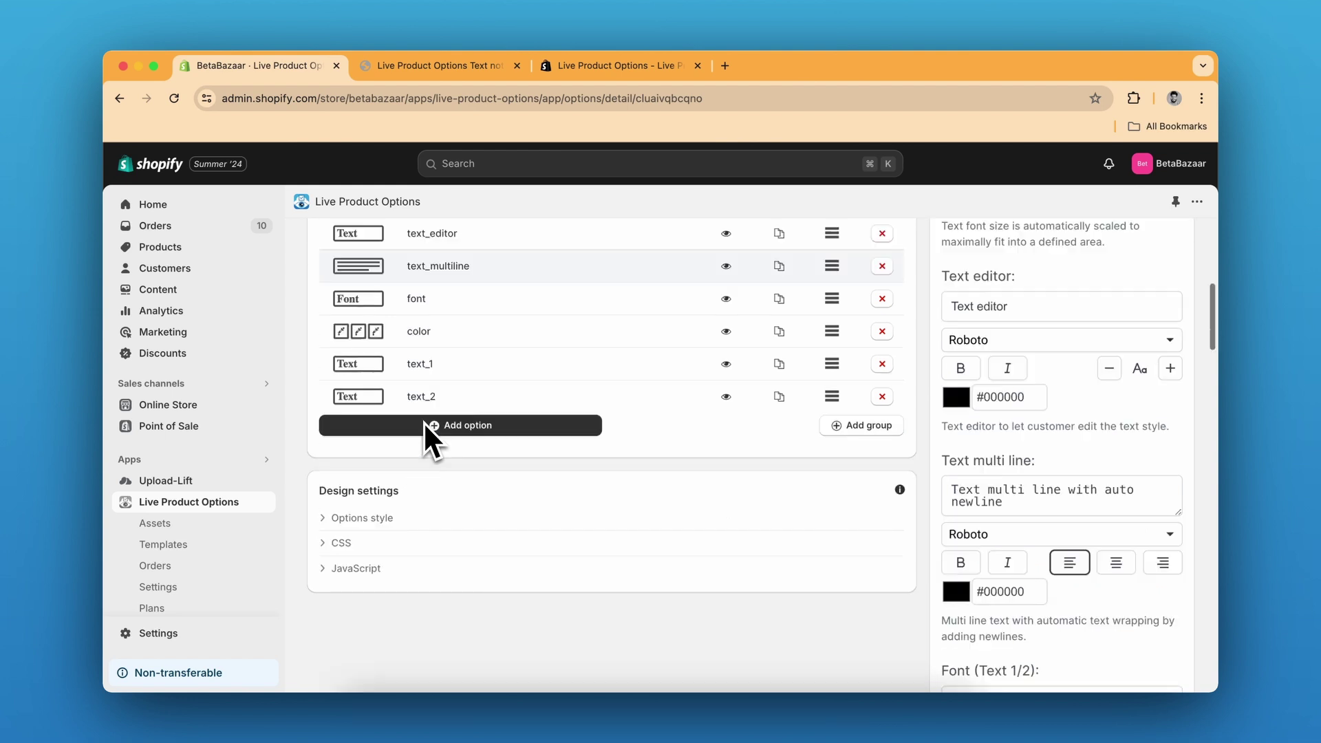
scroll(423, 421, "down", 15)
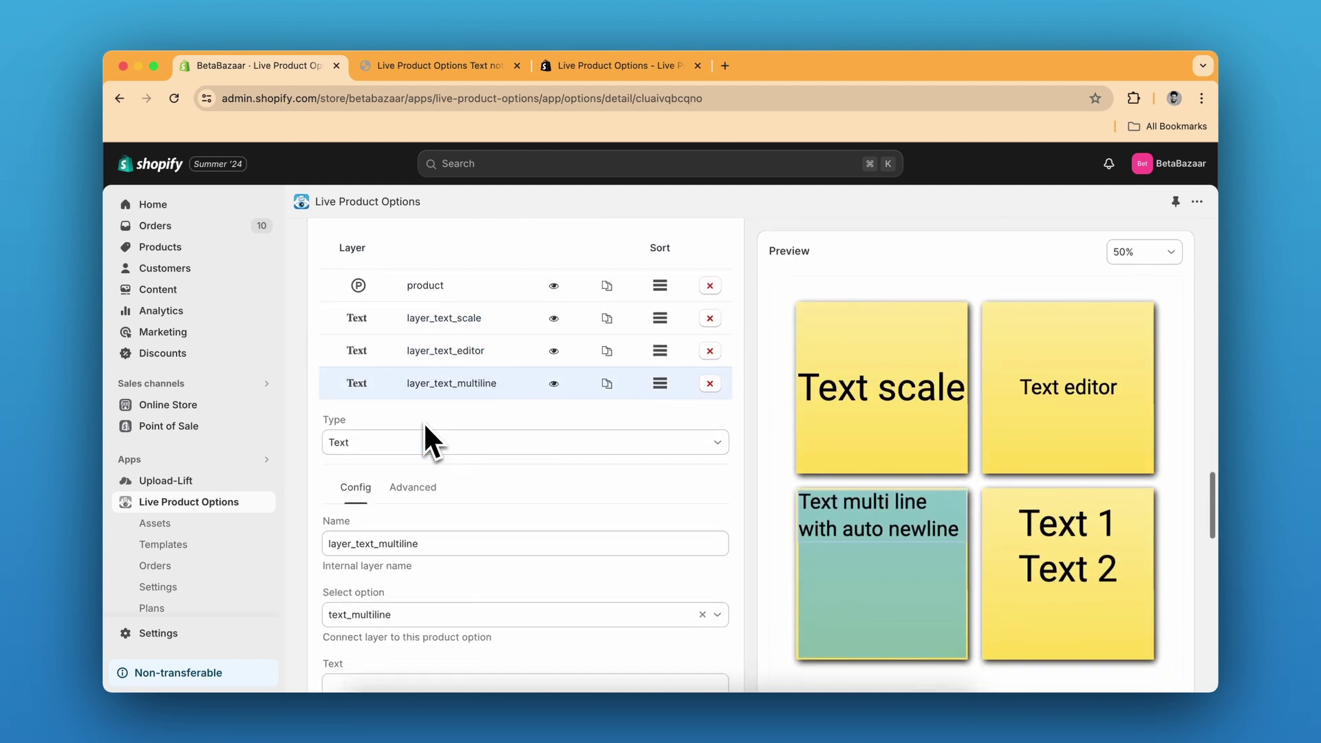
scroll(423, 421, "down", 2)
scroll(472, 457, "down", 2)
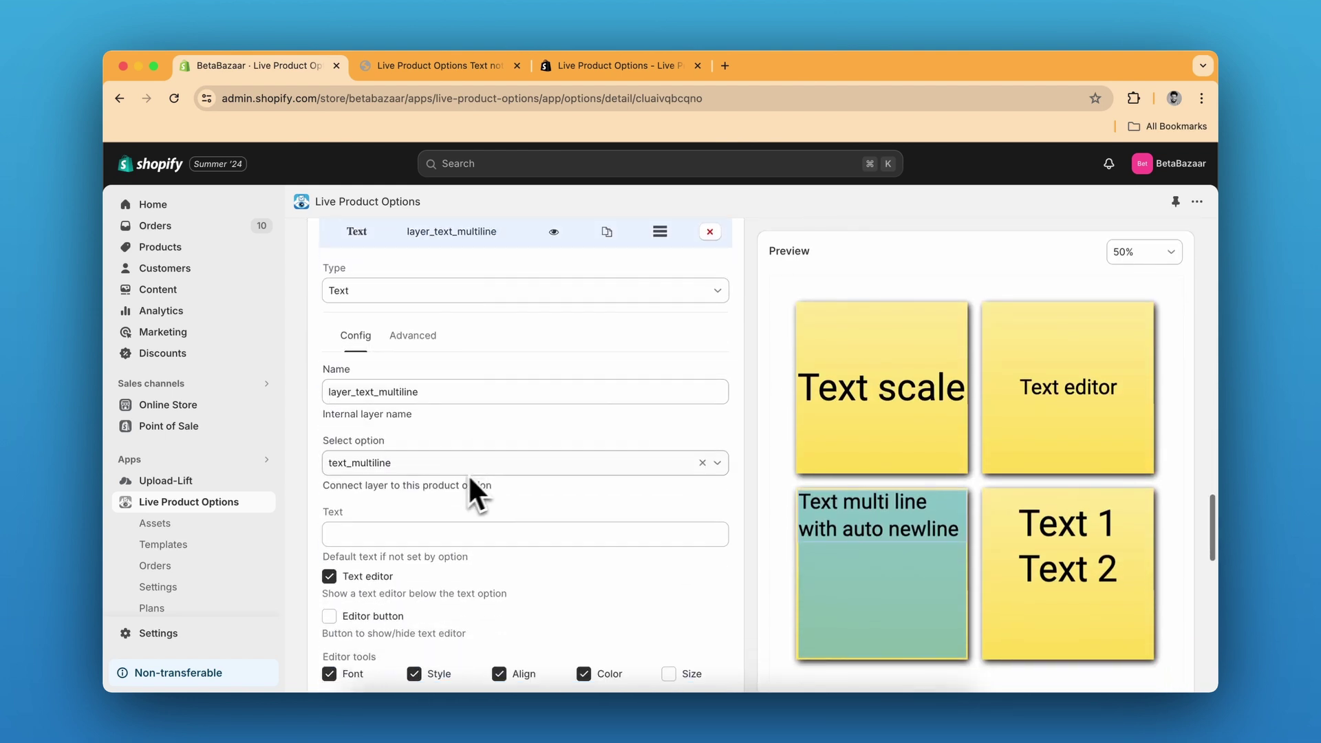
scroll(466, 473, "down", 4)
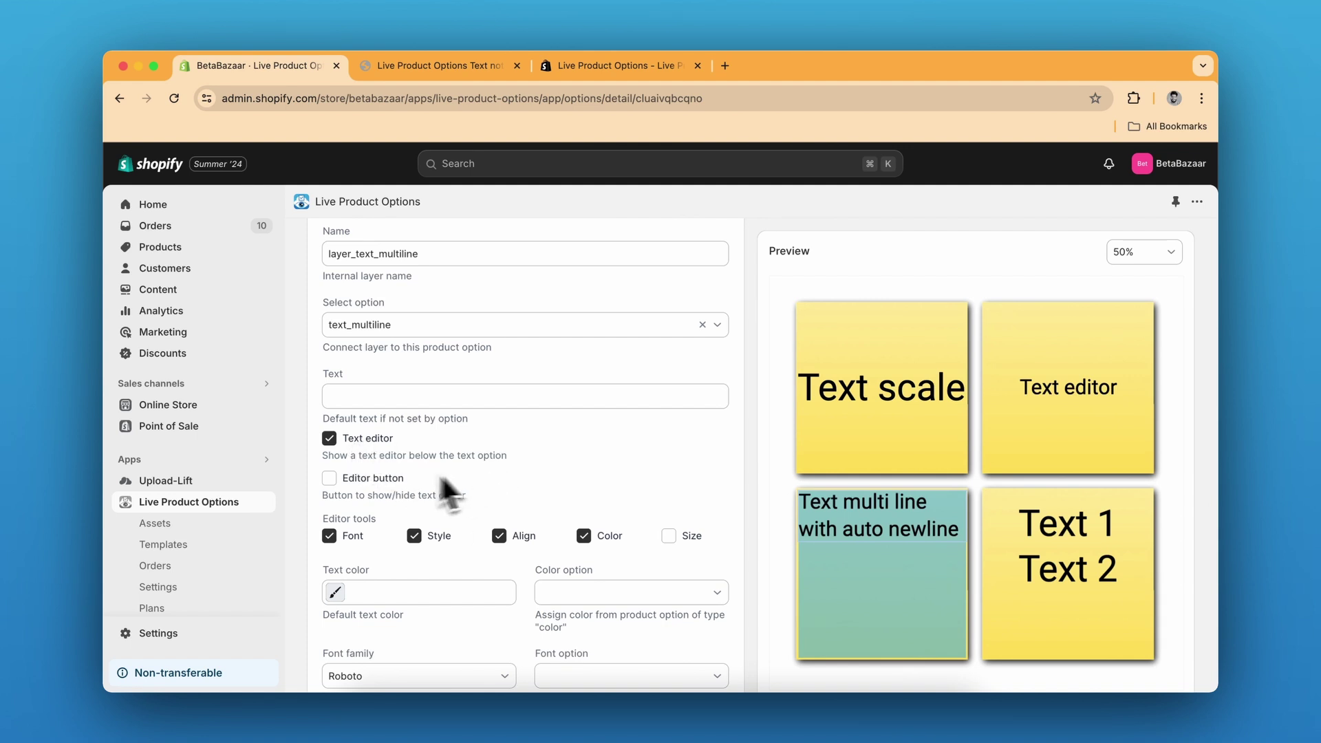
scroll(613, 480, "up", 5)
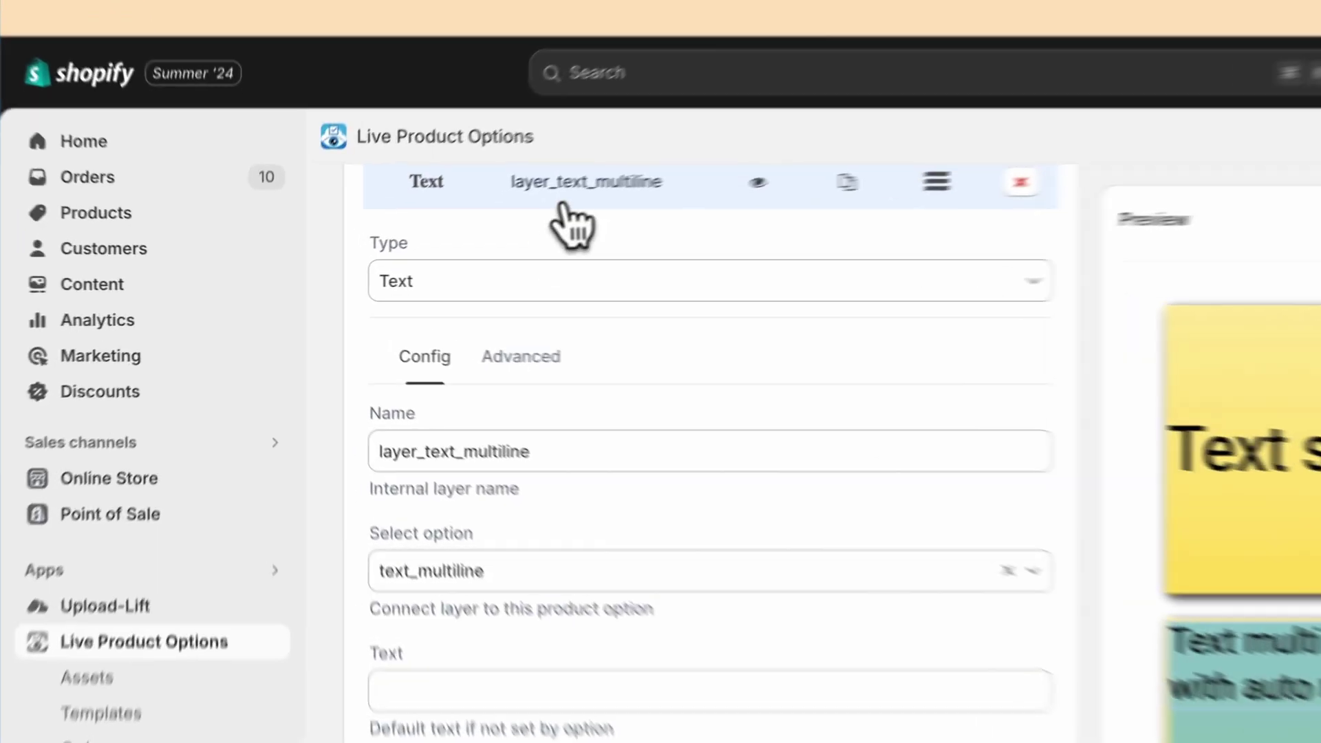
Choose text_multiline as the linked option for layer_text_multiline, then collapse the layer row.
left_click(435, 222)
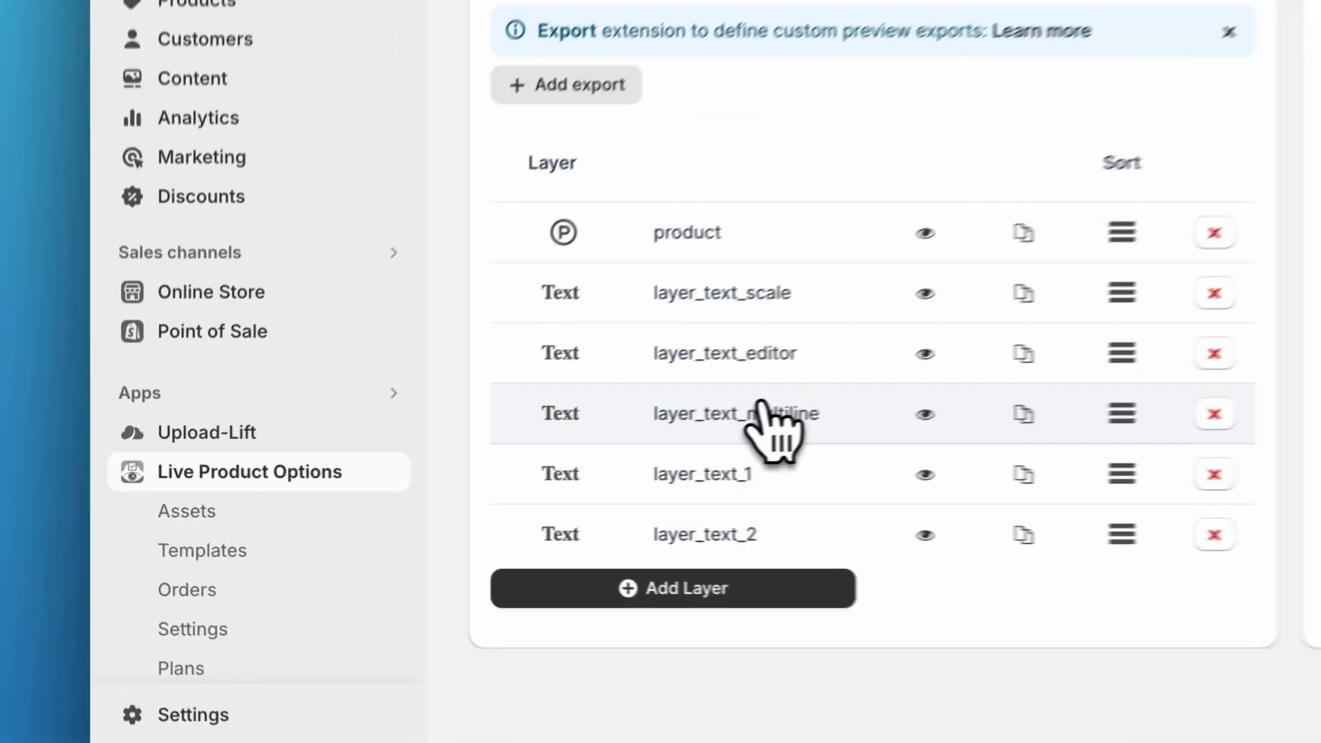
left_click(462, 471)
scroll(465, 467, "down", 3)
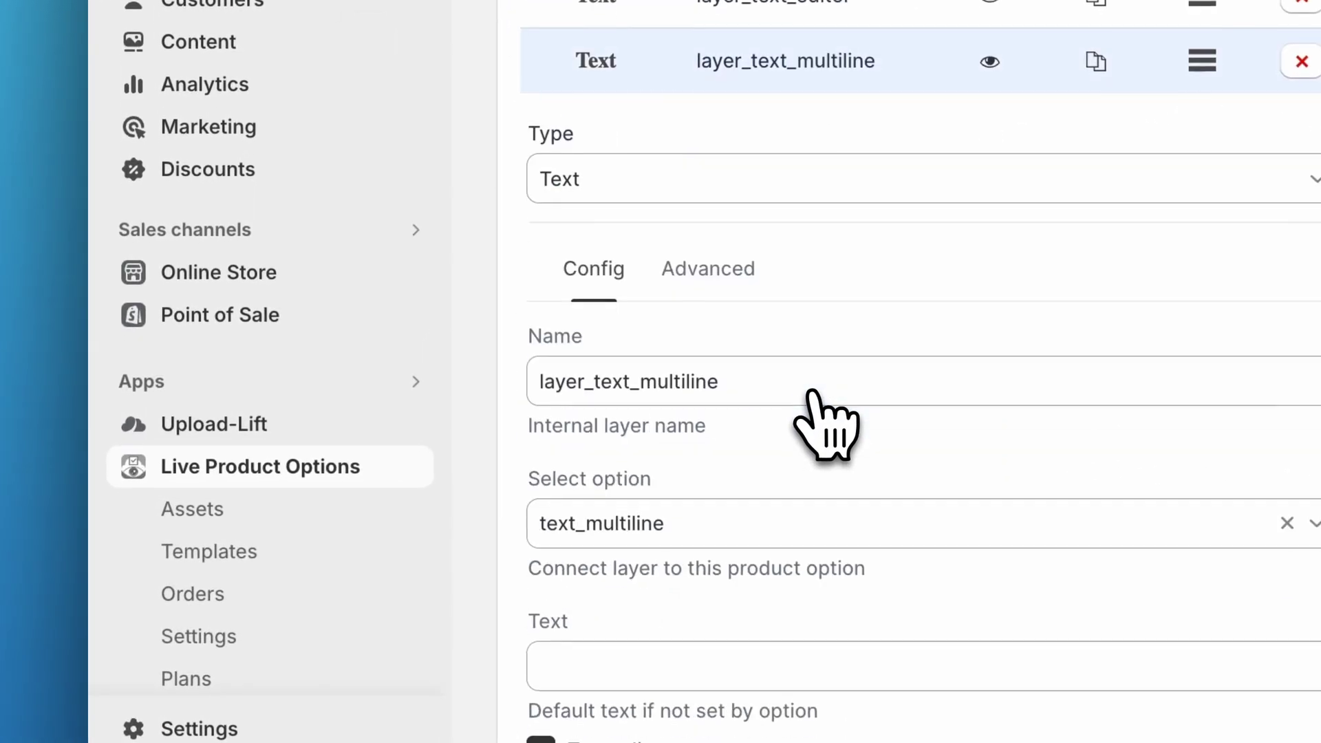
left_click(590, 512)
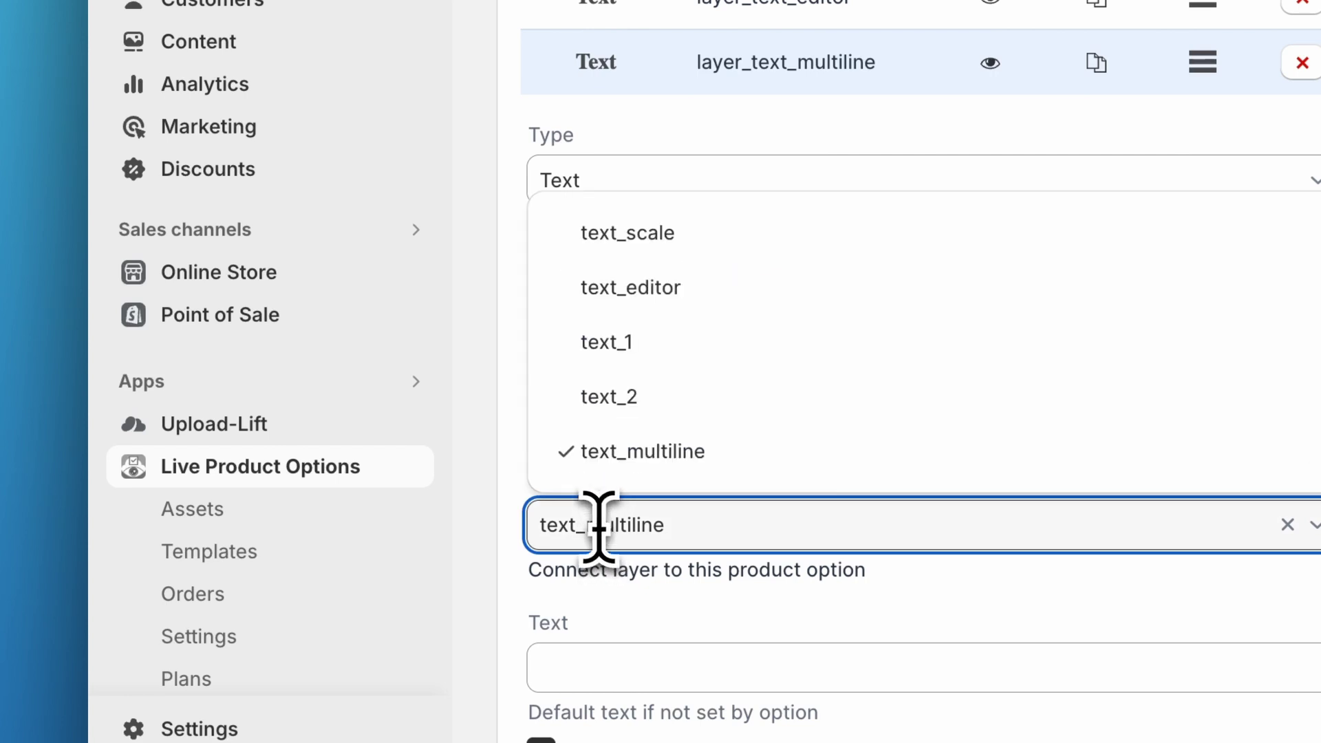
left_click(611, 454)
scroll(619, 474, "up", 1)
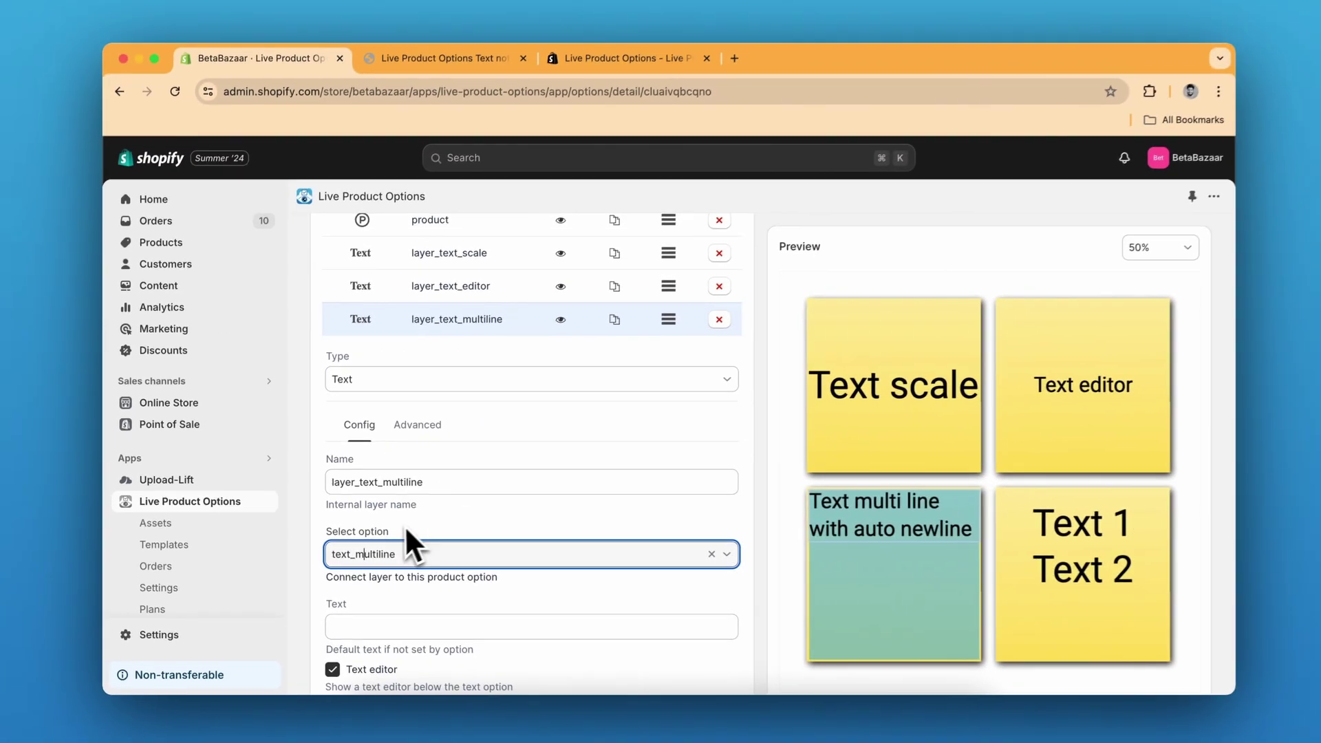
type("iline")
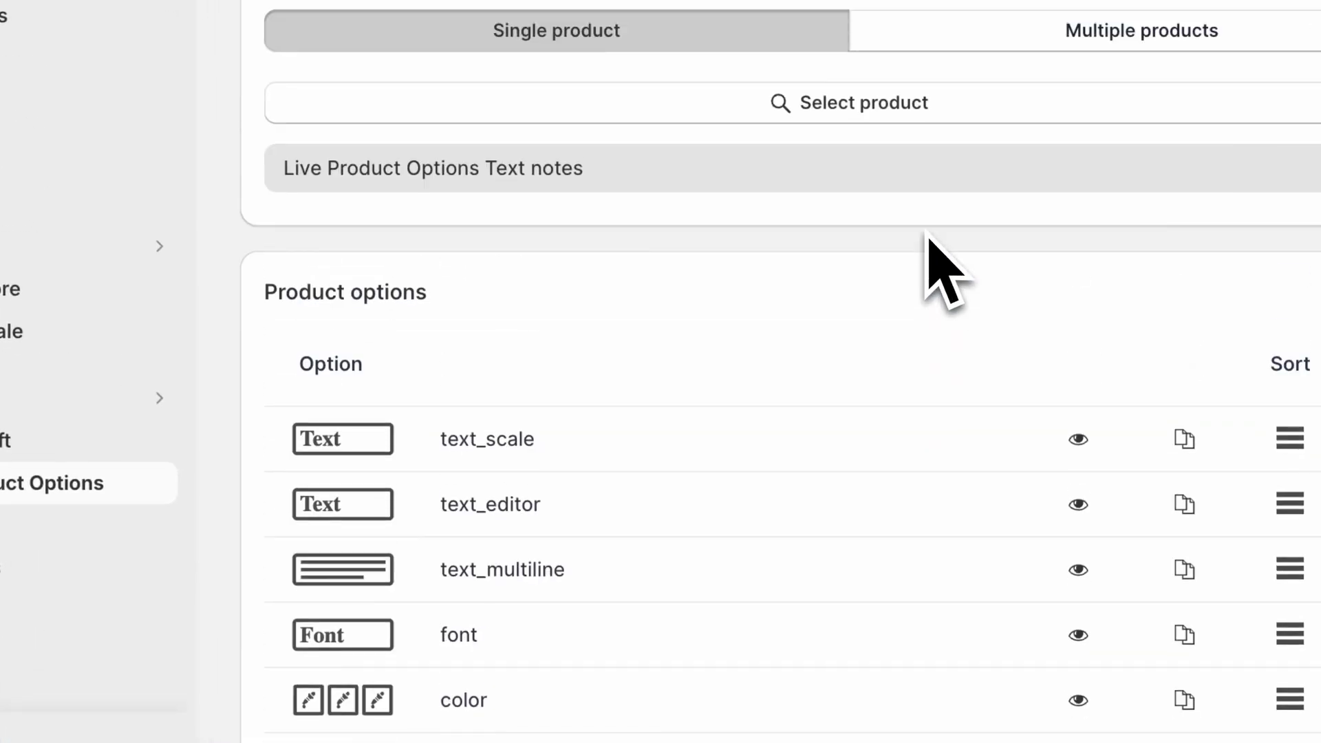
scroll(936, 272, "down", 2)
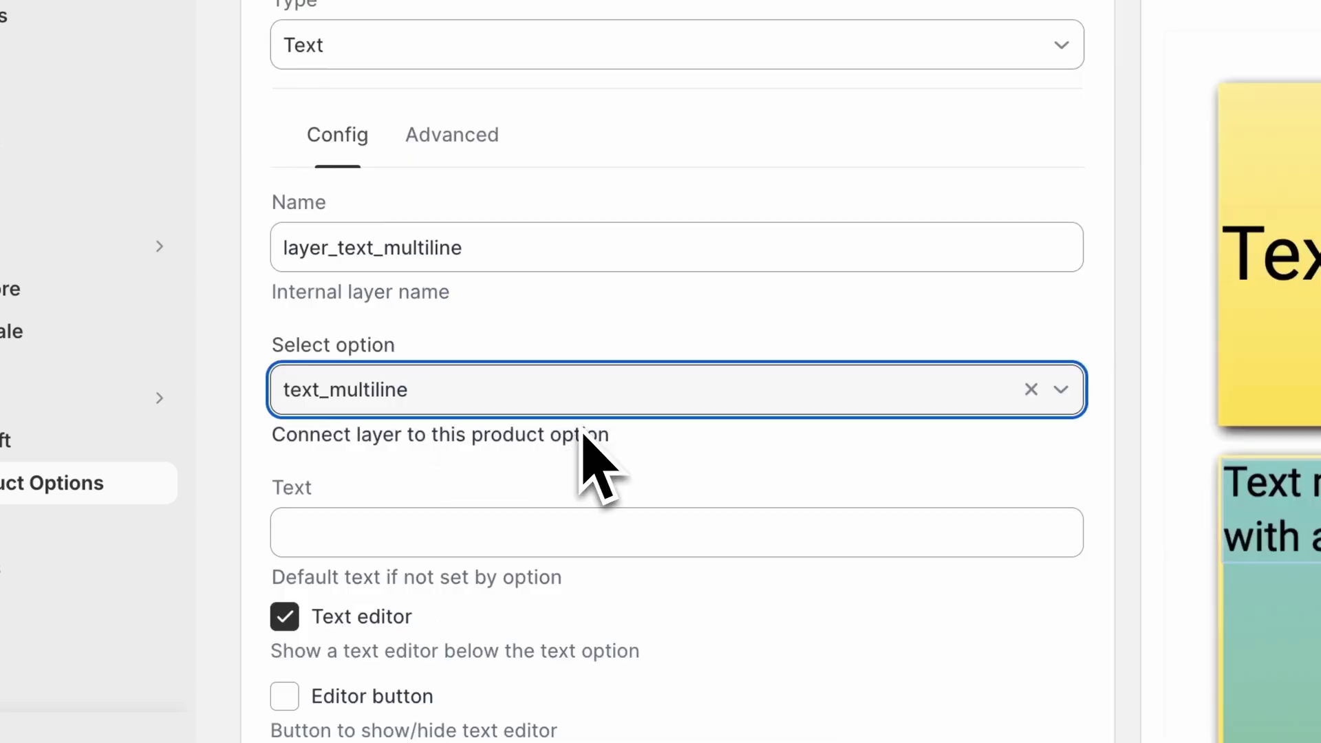
scroll(583, 440, "up", 2)
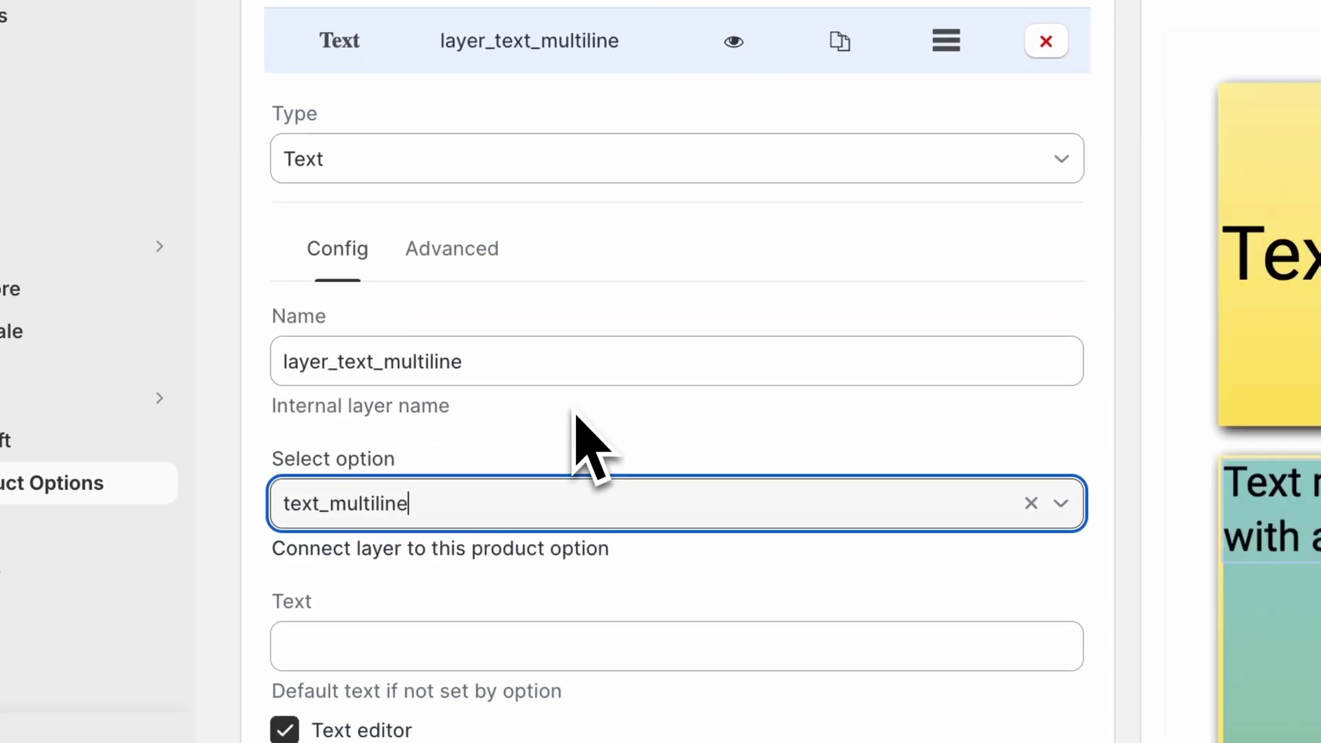
left_click(548, 121)
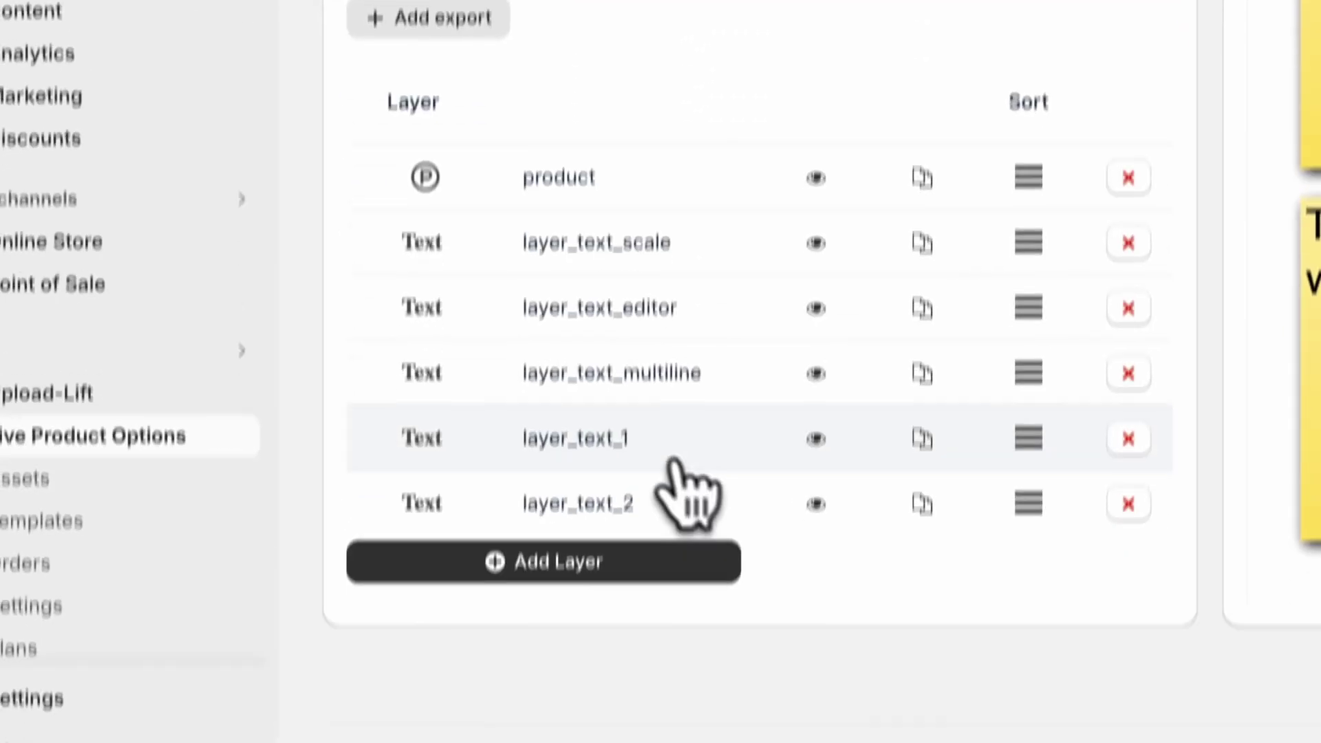
Link layer_text_1 to the text_1 product option.
left_click(631, 619)
scroll(638, 359, "down", 5)
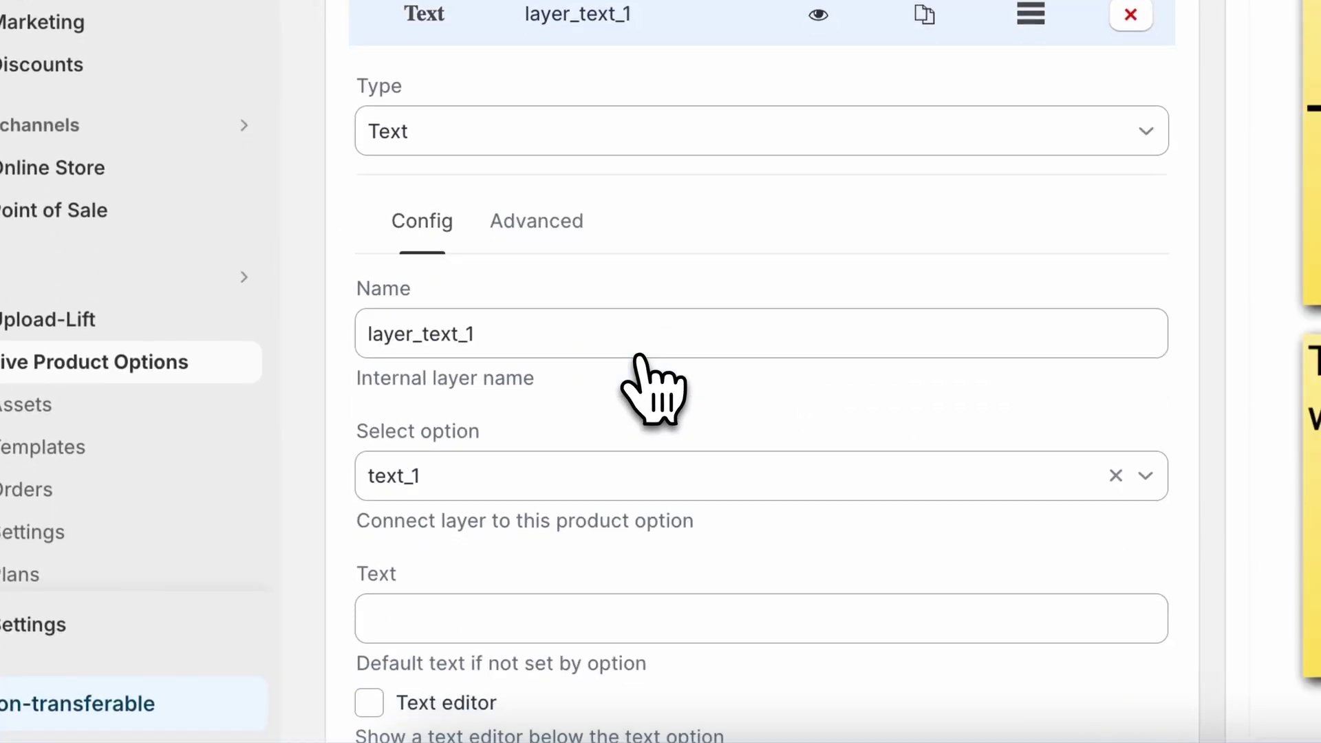
scroll(646, 382, "down", 1)
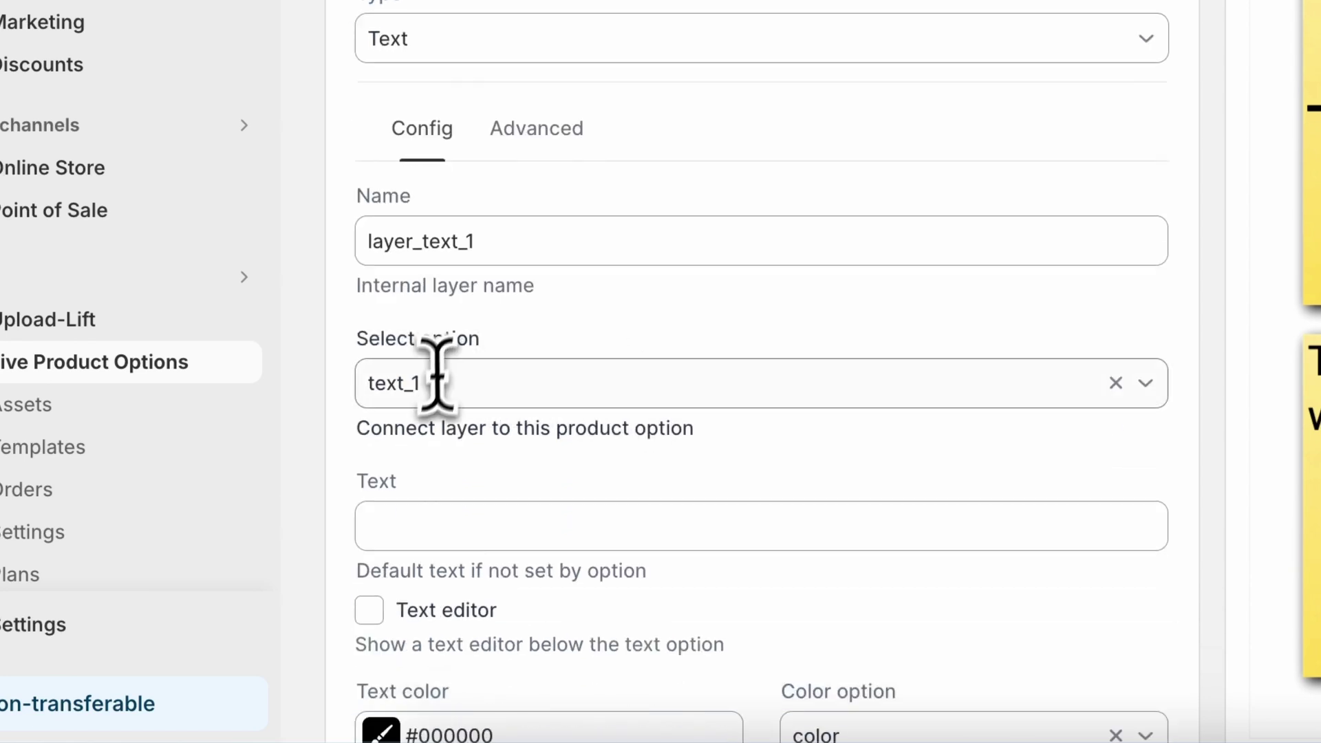
left_click(495, 581)
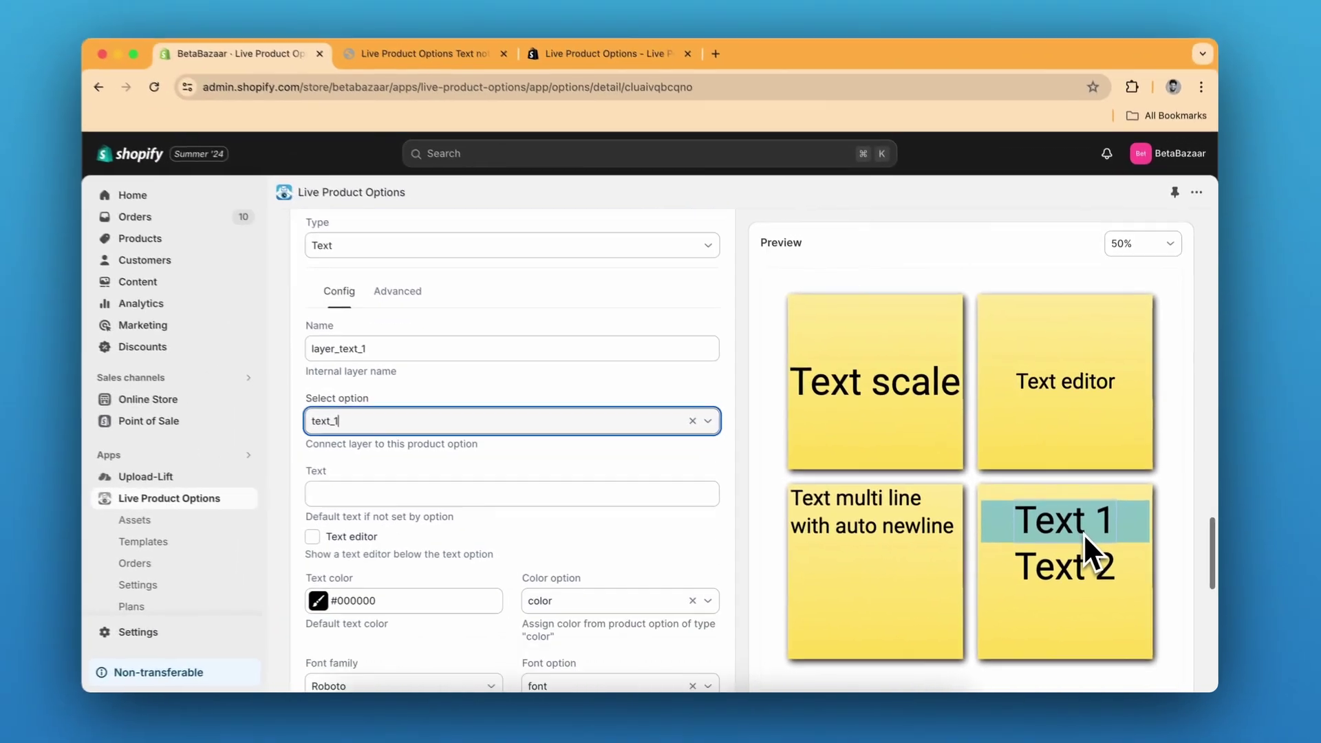
scroll(688, 481, "down", 2)
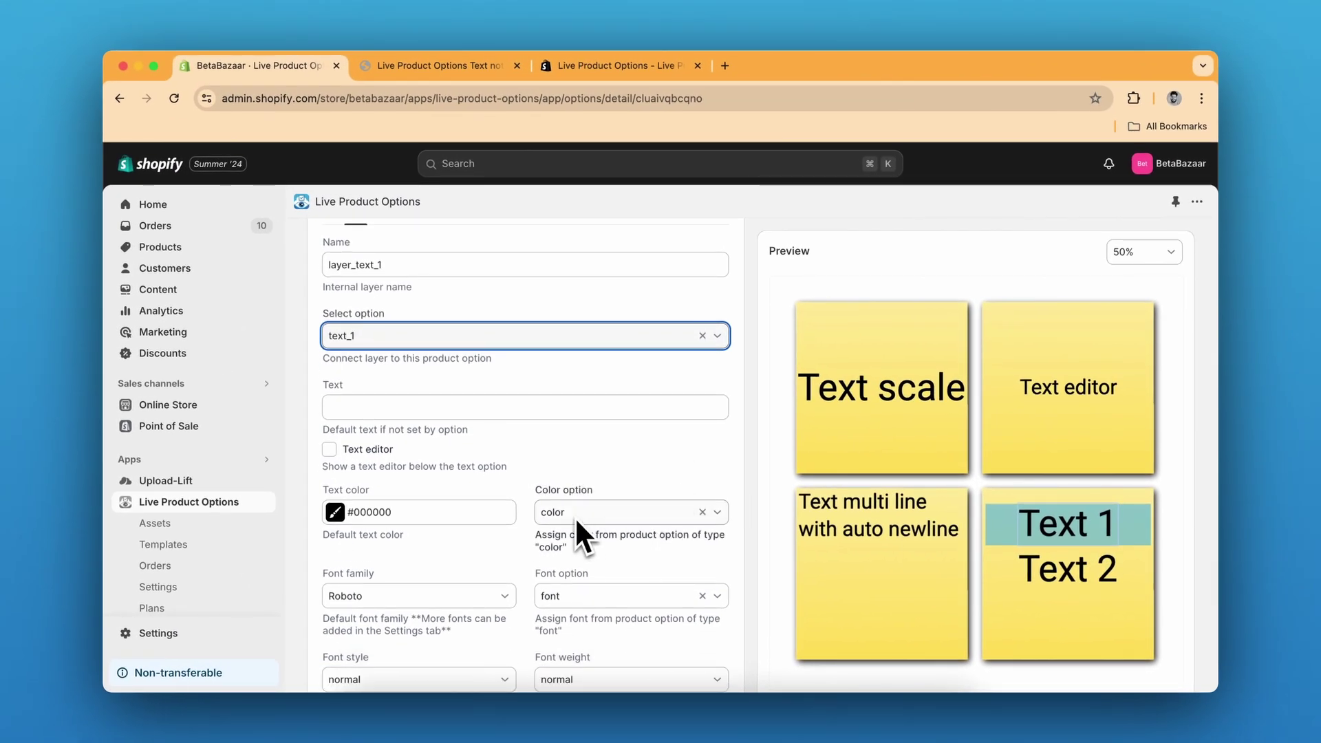
scroll(576, 521, "up", 10)
scroll(575, 516, "up", 10)
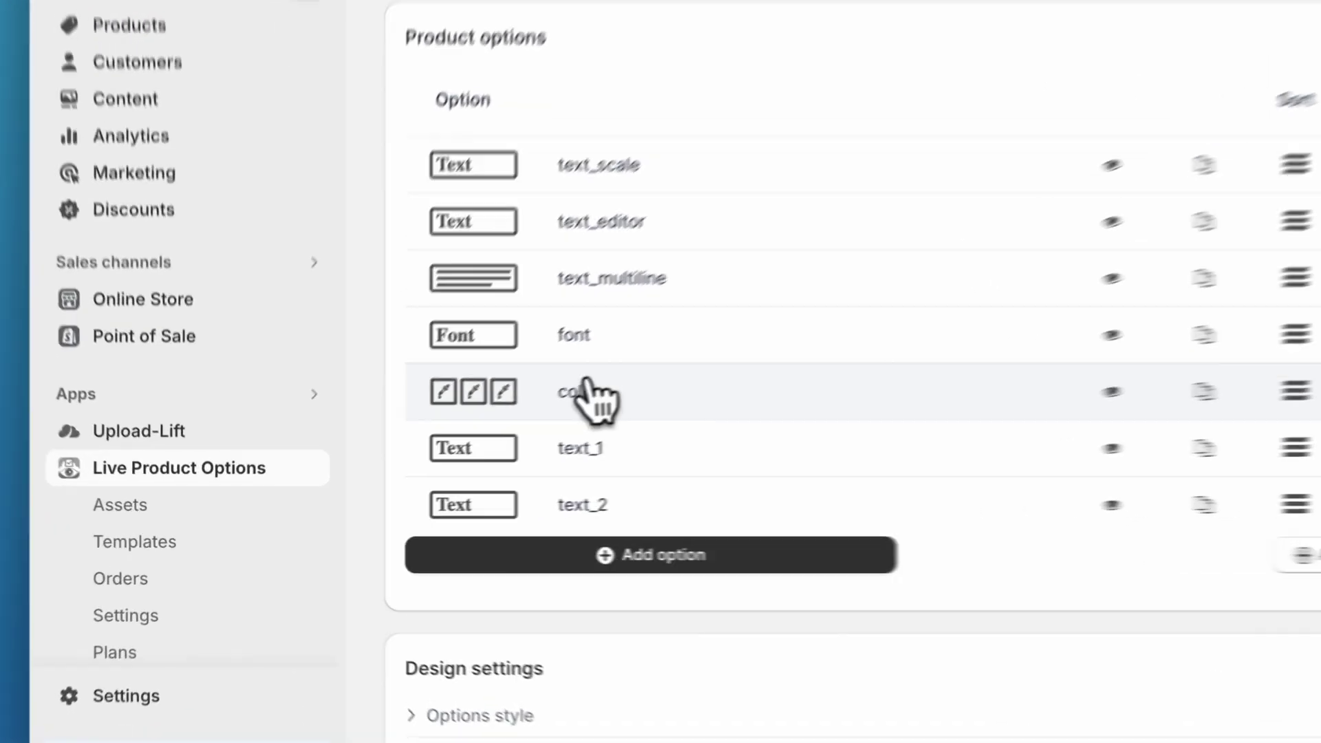
Bring up the color swatch option's settings.
left_click(586, 385)
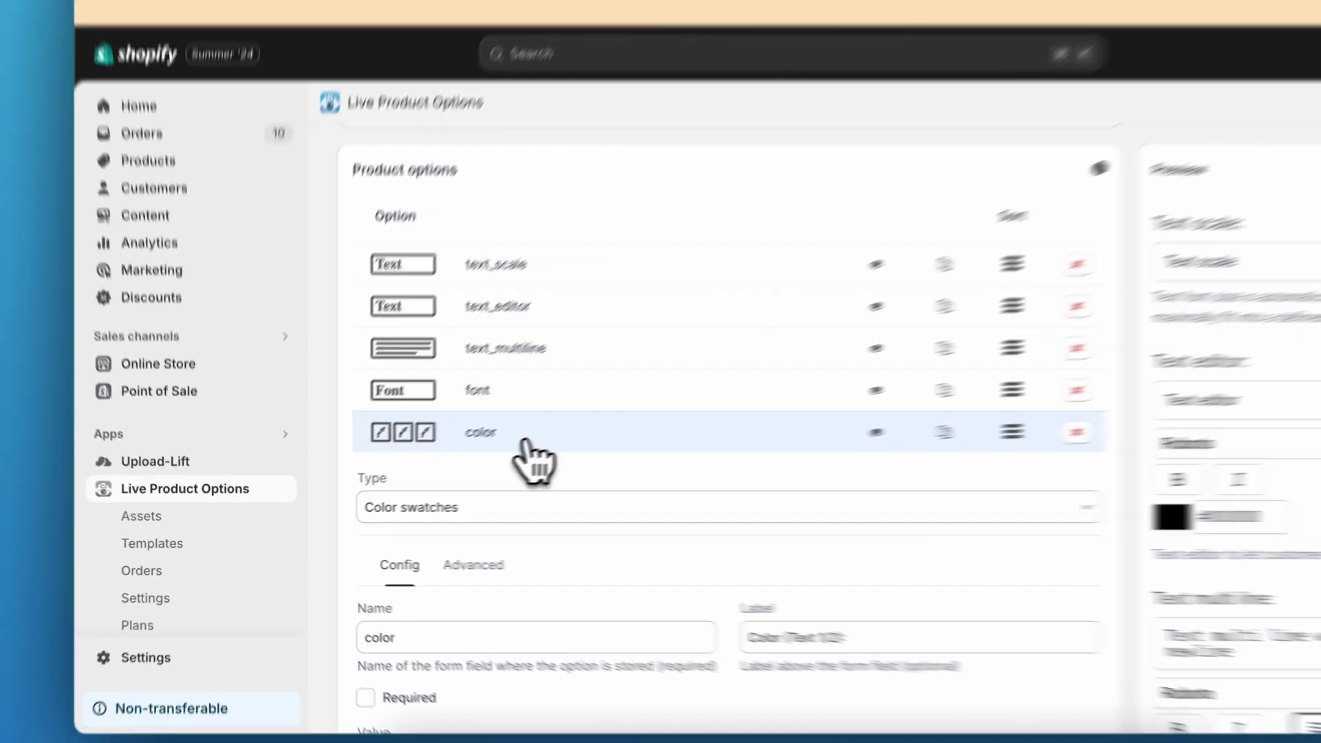
scroll(662, 377, "down", 15)
scroll(456, 473, "down", 10)
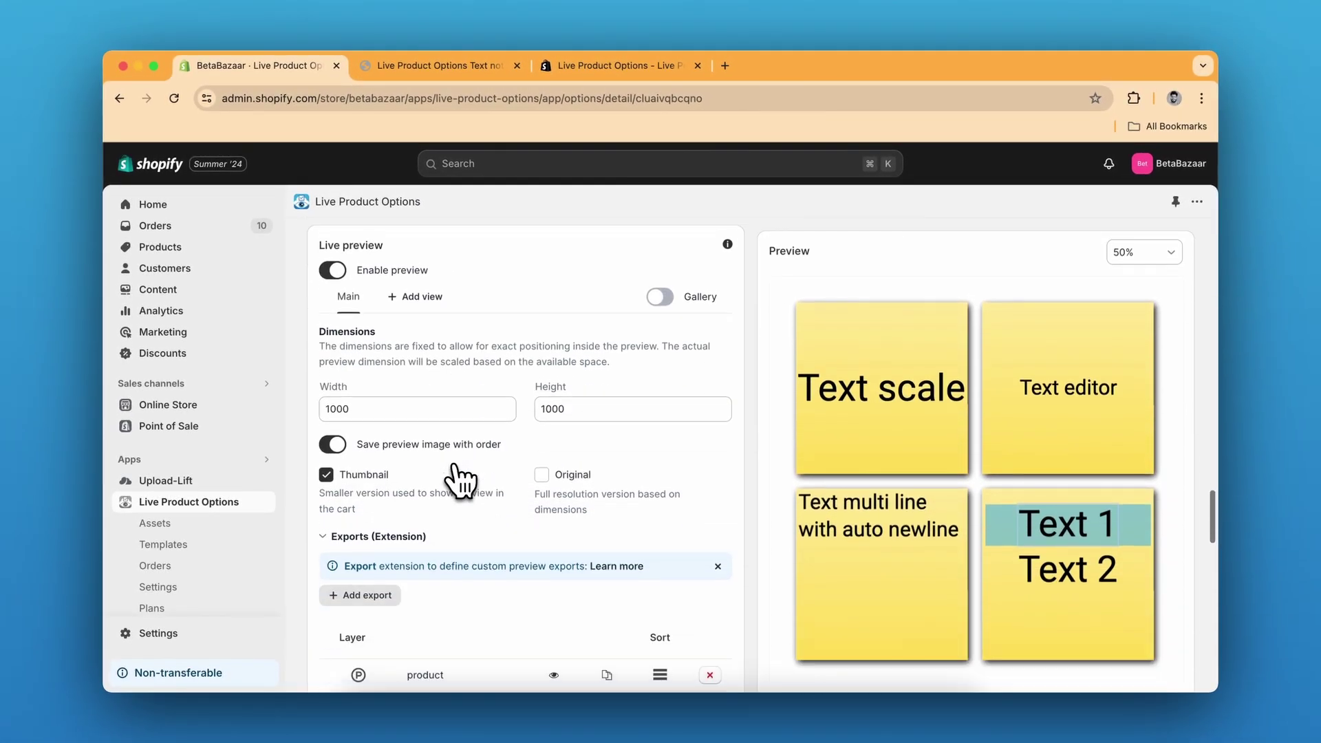
Rename the font product option to FONT.
left_click(620, 514)
scroll(621, 513, "down", 3)
scroll(620, 523, "down", 3)
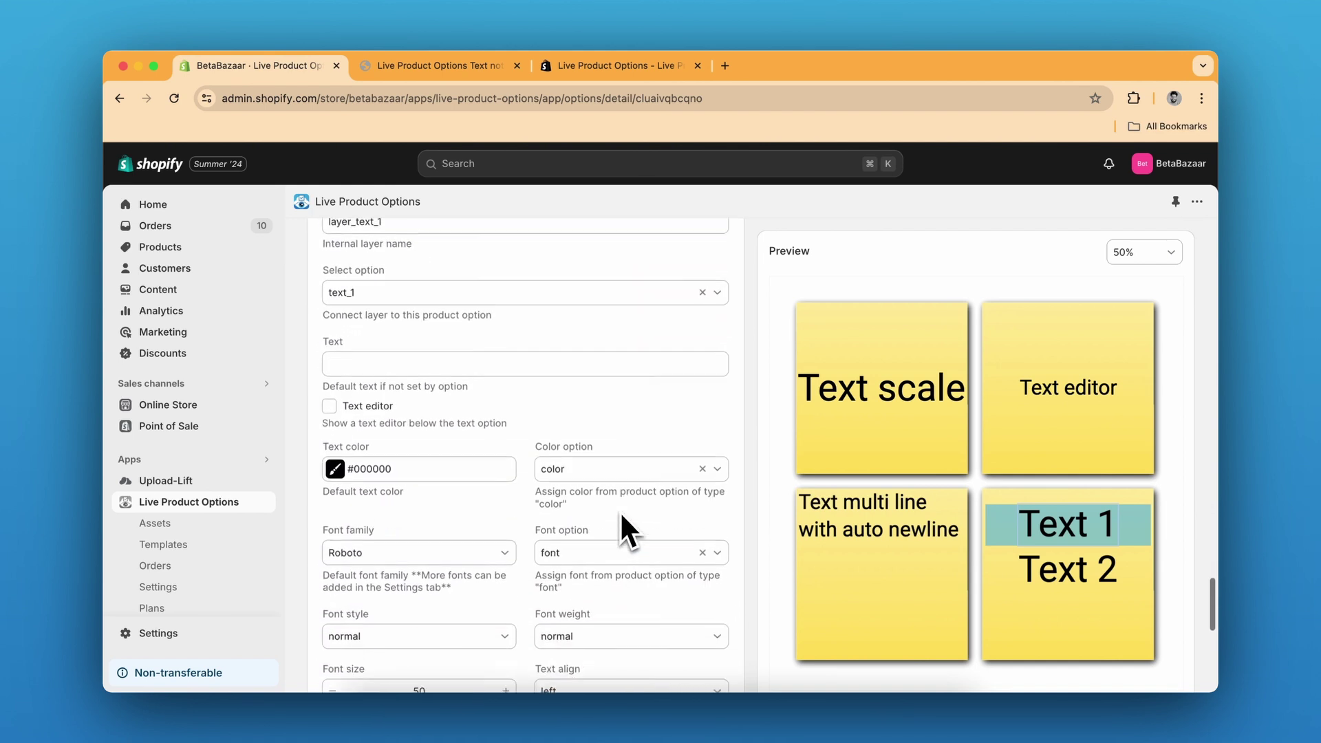
scroll(601, 482, "up", 15)
scroll(601, 258, "up", 15)
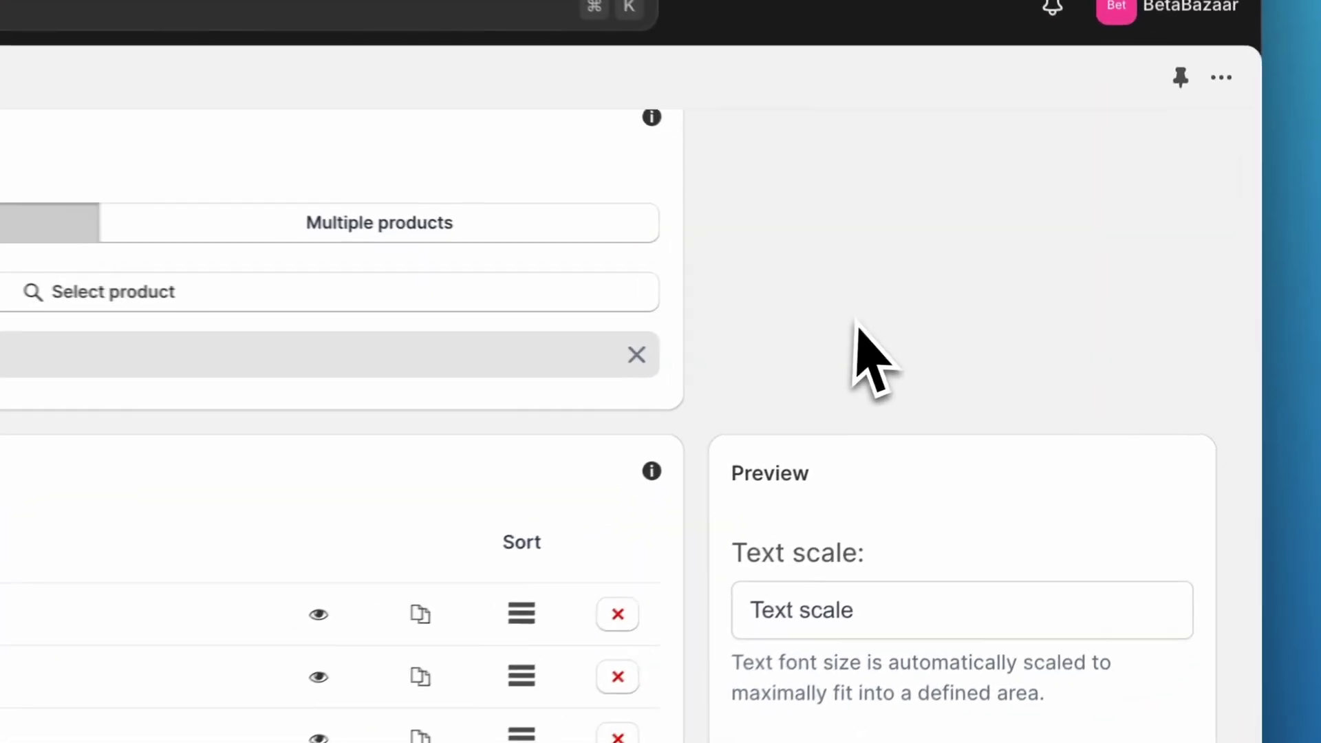
scroll(853, 337, "down", 3)
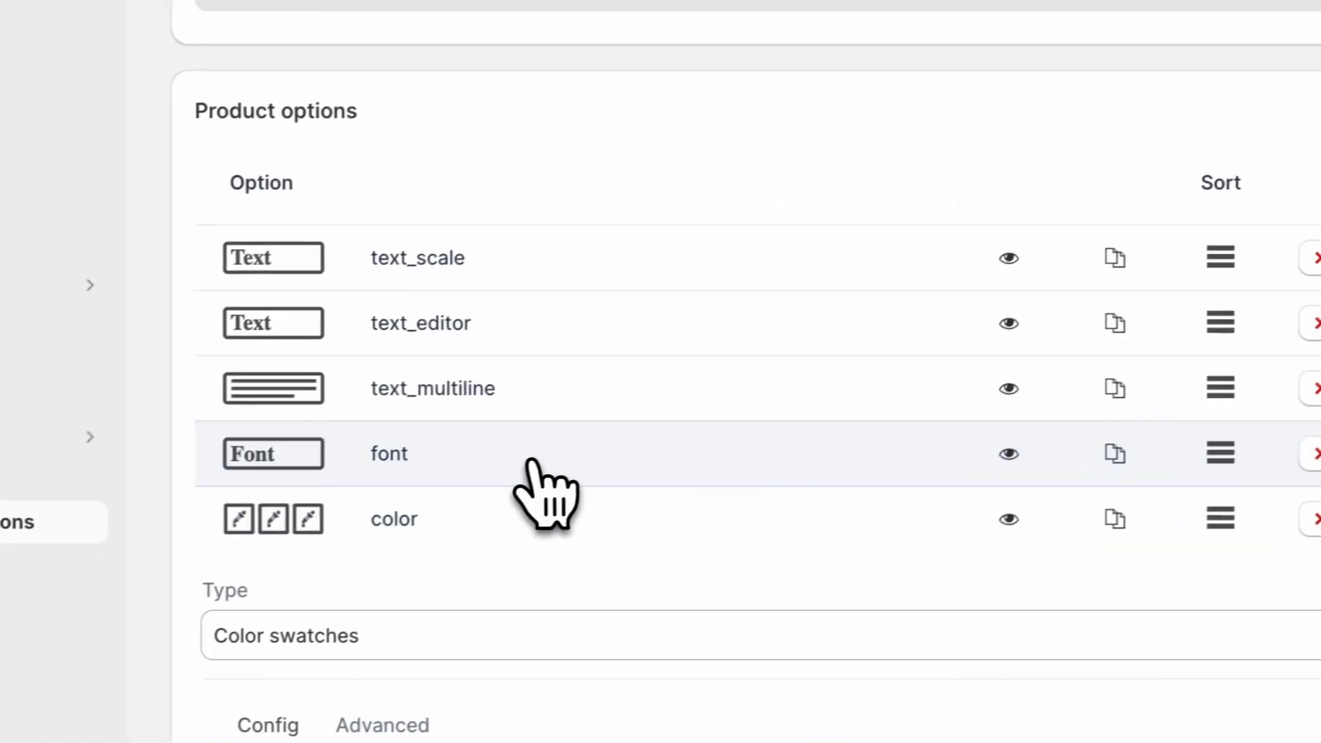
left_click(246, 514)
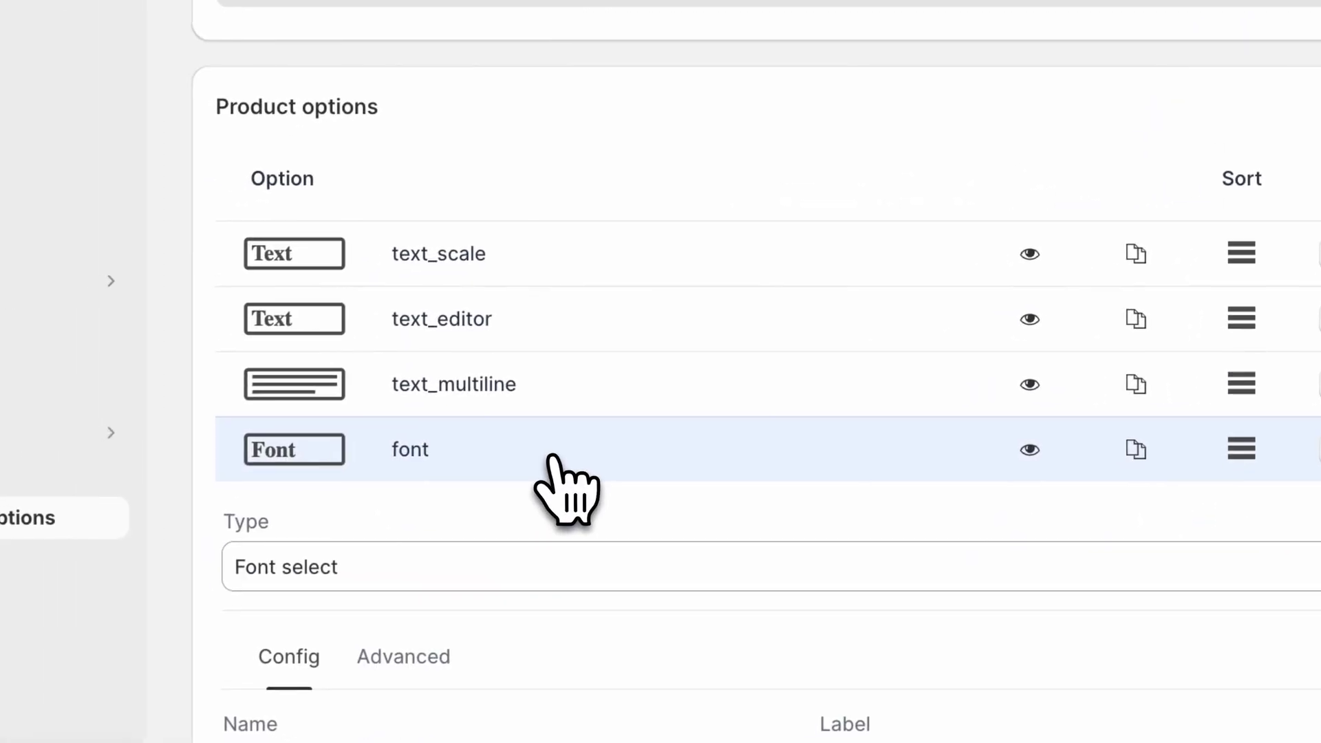
scroll(553, 457, "down", 4)
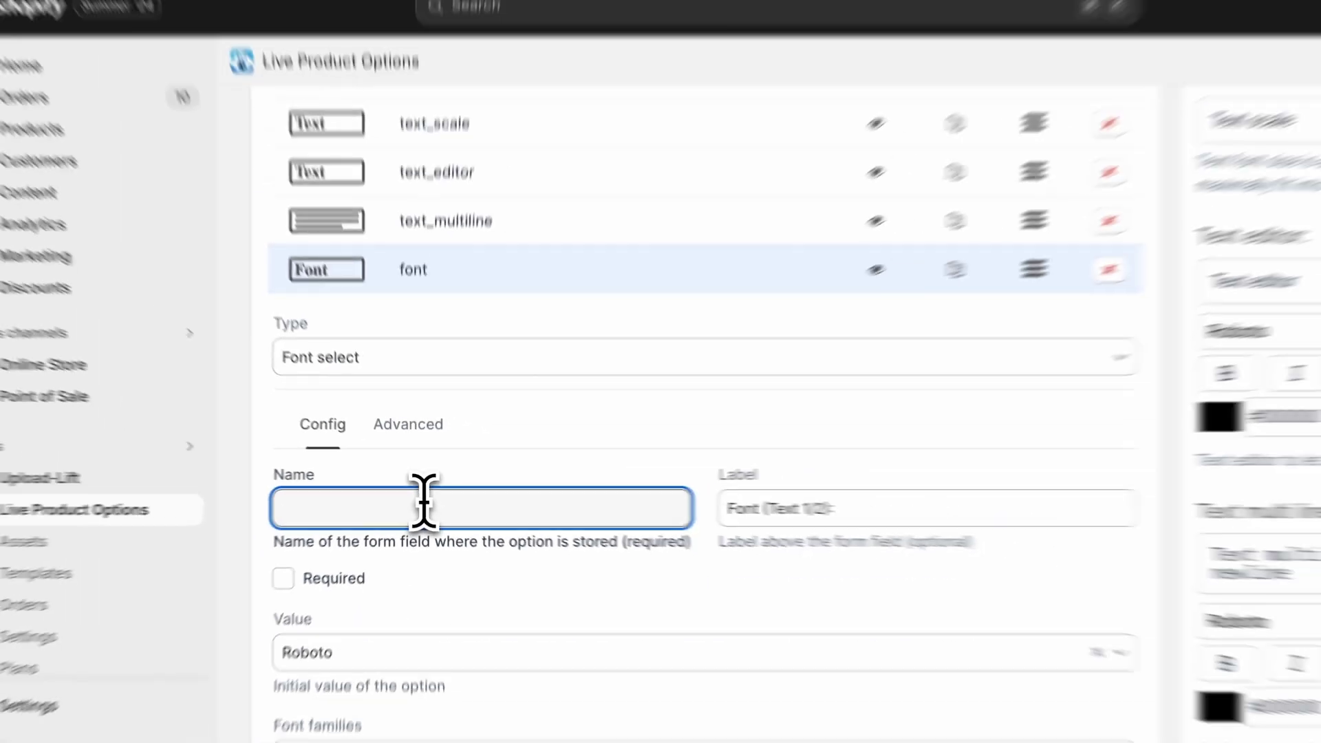
type("FONT")
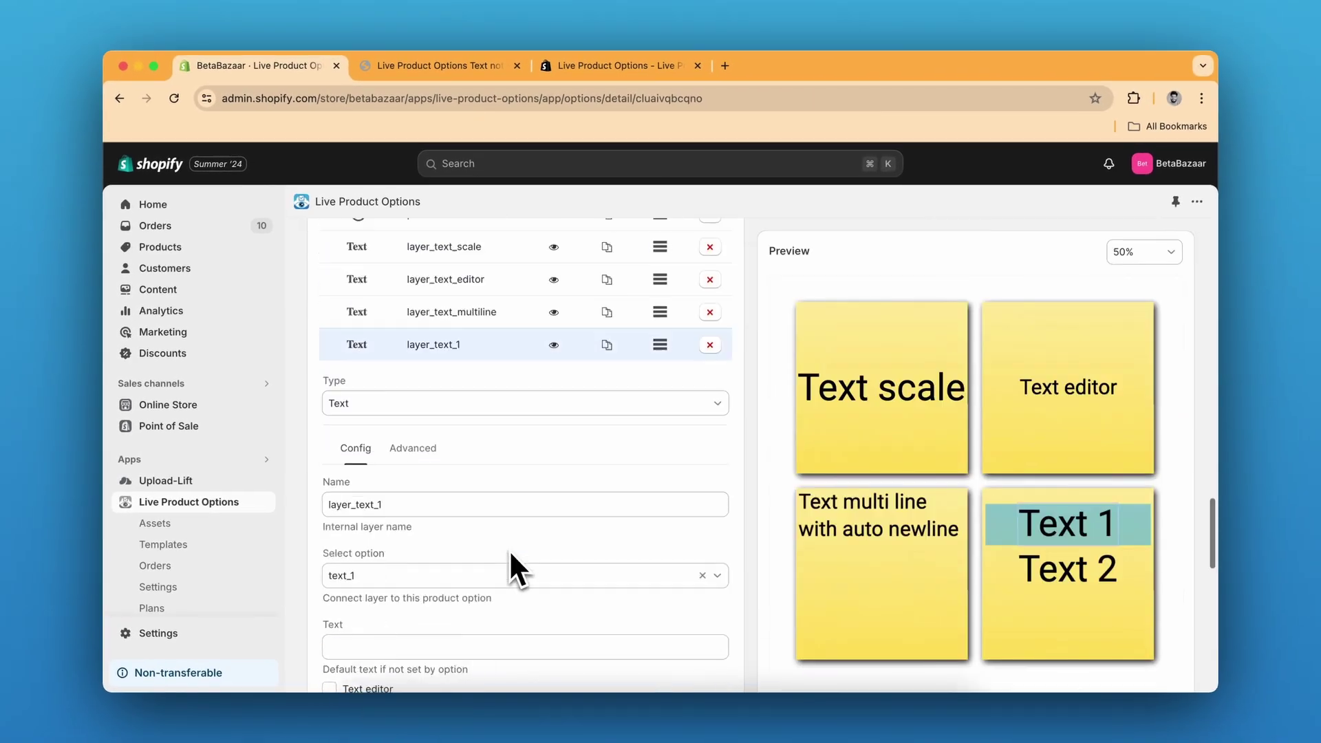
Set layer_text_1's Font option to FONT.
scroll(509, 549, "down", 8)
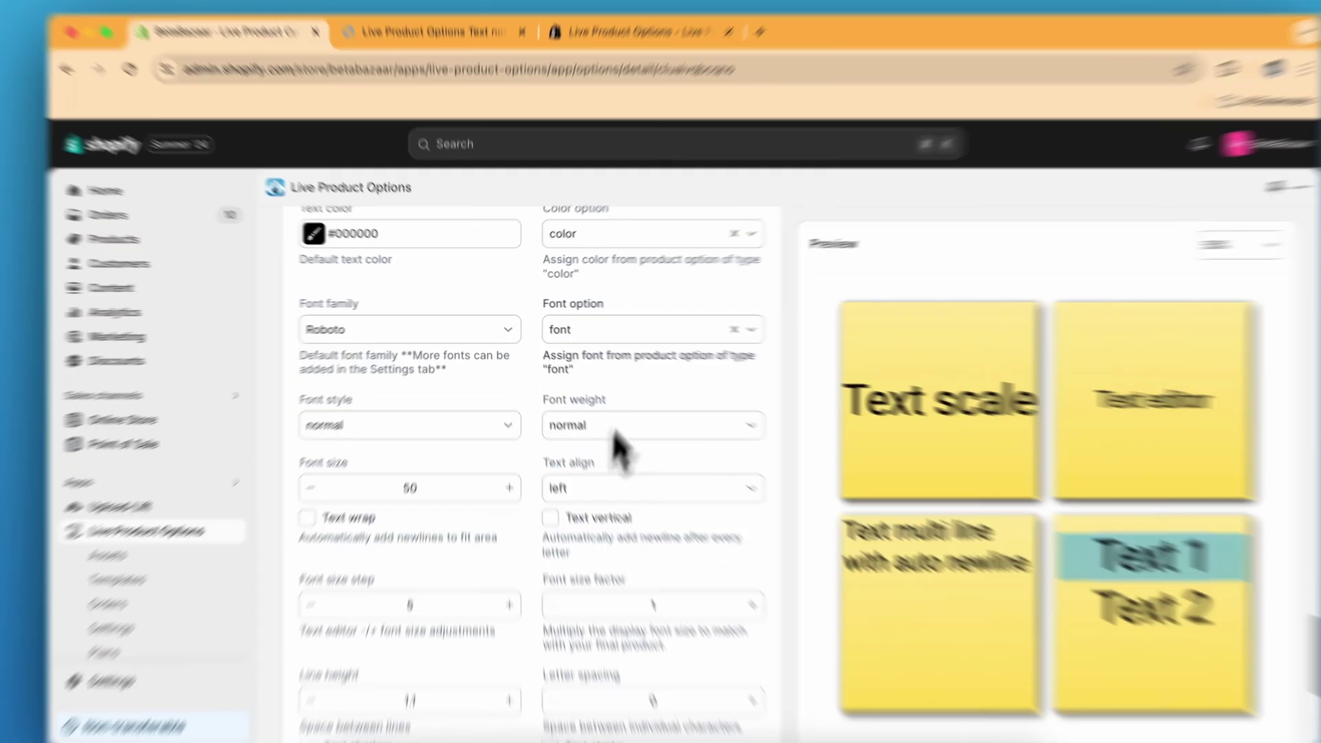
left_click(604, 326)
left_click(596, 363)
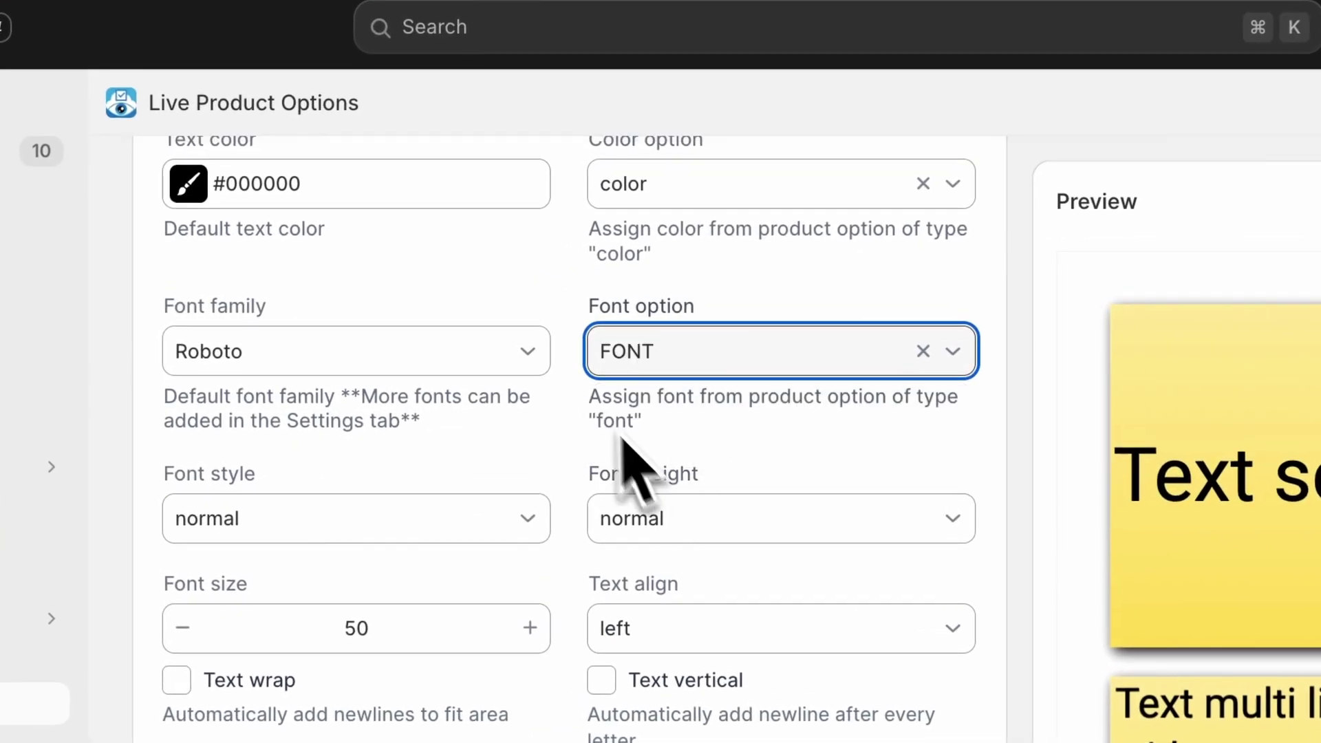
scroll(667, 339, "up", 3)
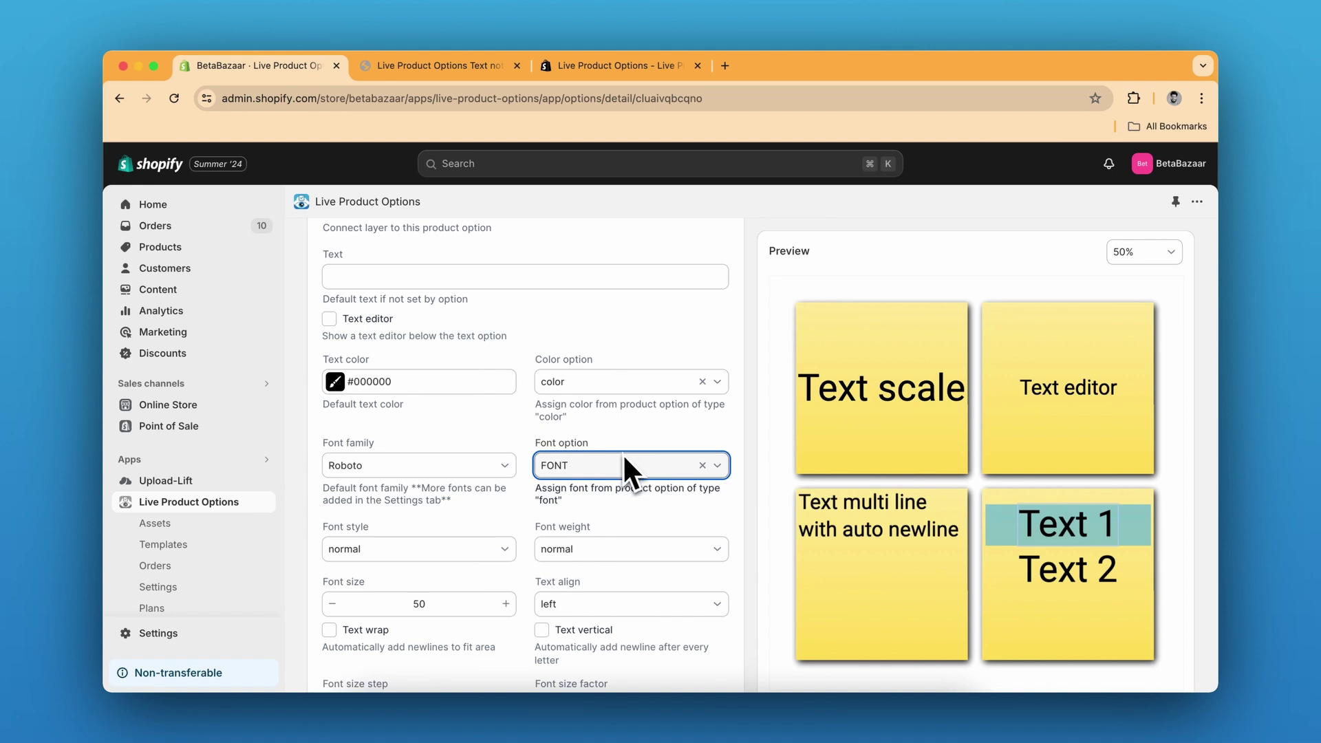
scroll(621, 453, "down", 3)
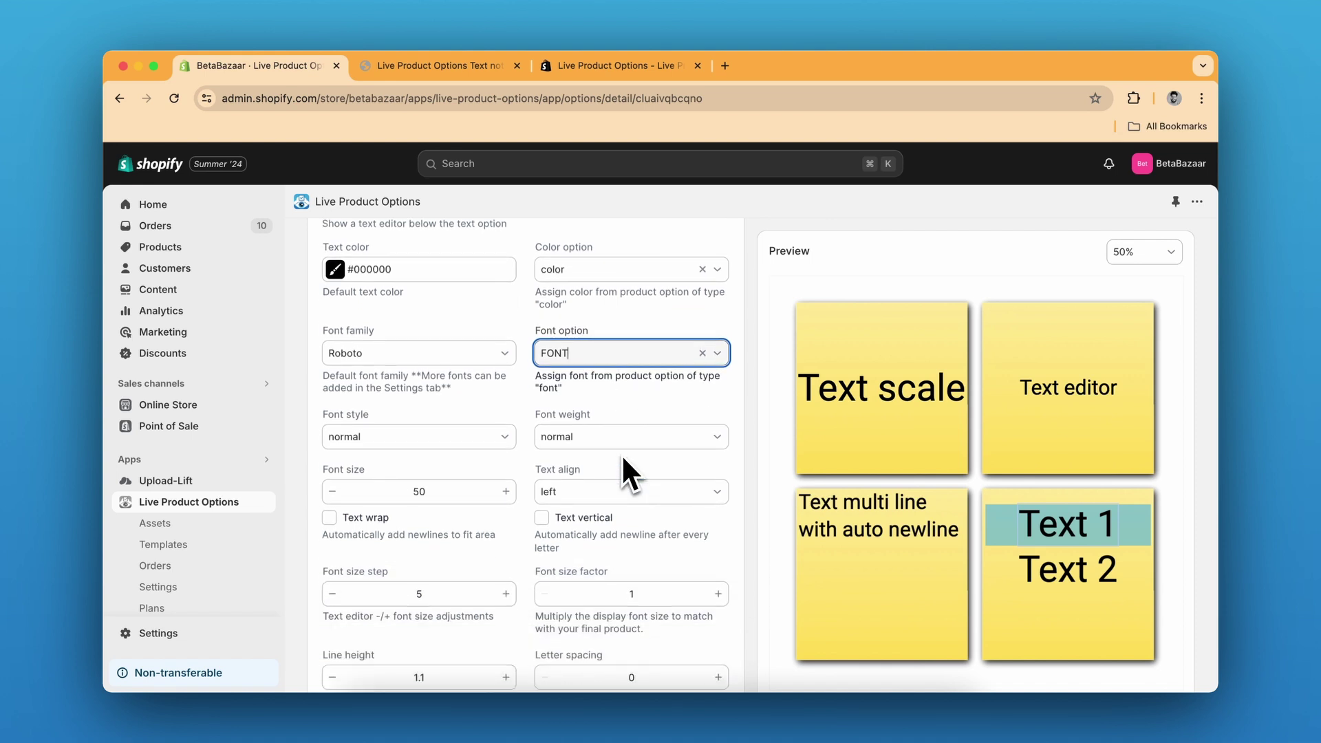
scroll(622, 453, "down", 3)
scroll(621, 466, "down", 3)
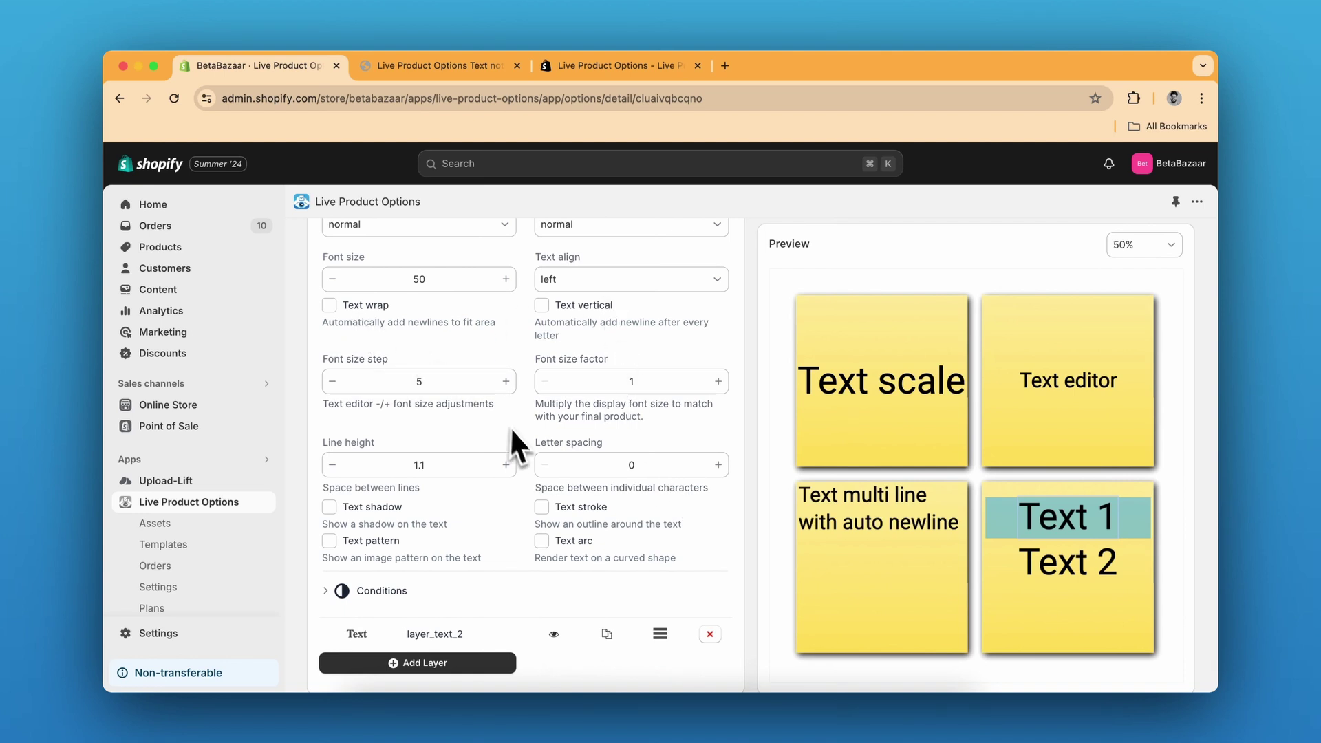
scroll(510, 440, "down", 2)
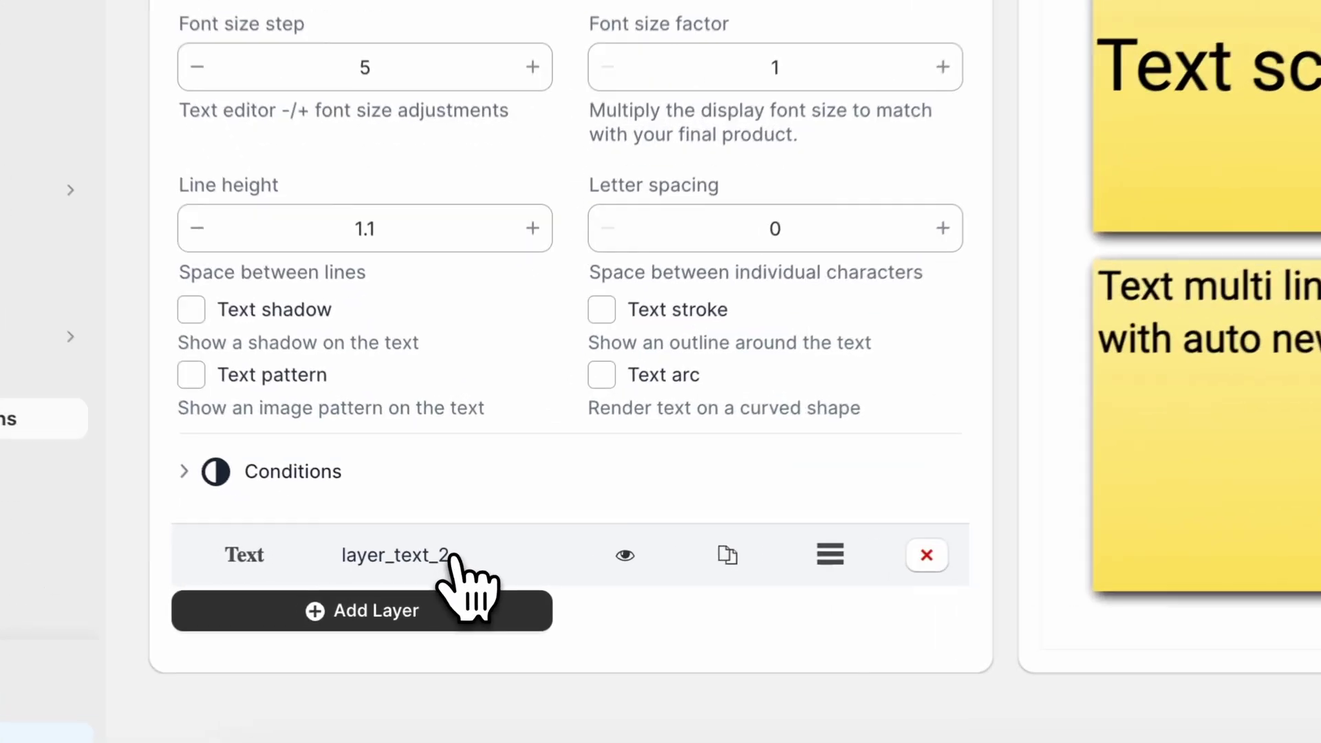
Check layer_text_2 uses FONT too, then view the Text notes product on the storefront.
left_click(475, 573)
scroll(867, 234, "up", 5)
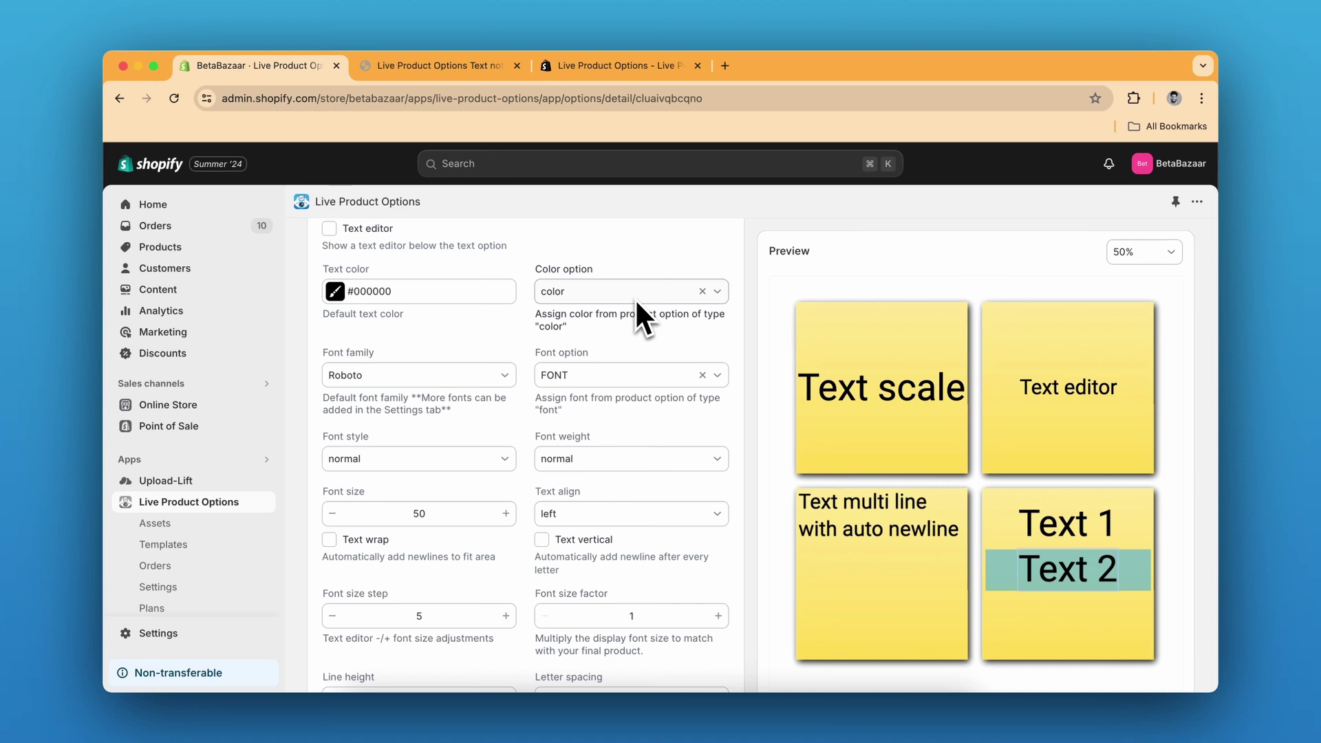
scroll(636, 307, "up", 15)
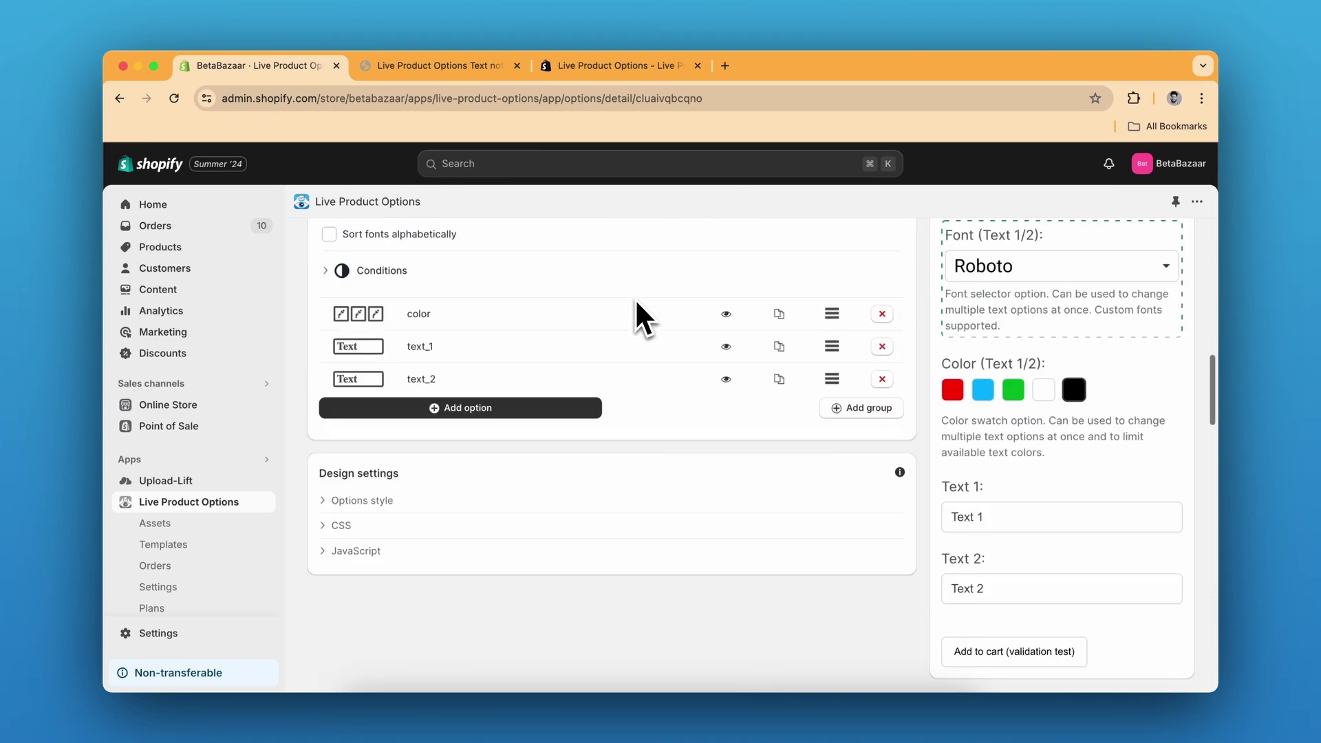
scroll(634, 298, "up", 10)
scroll(634, 299, "down", 20)
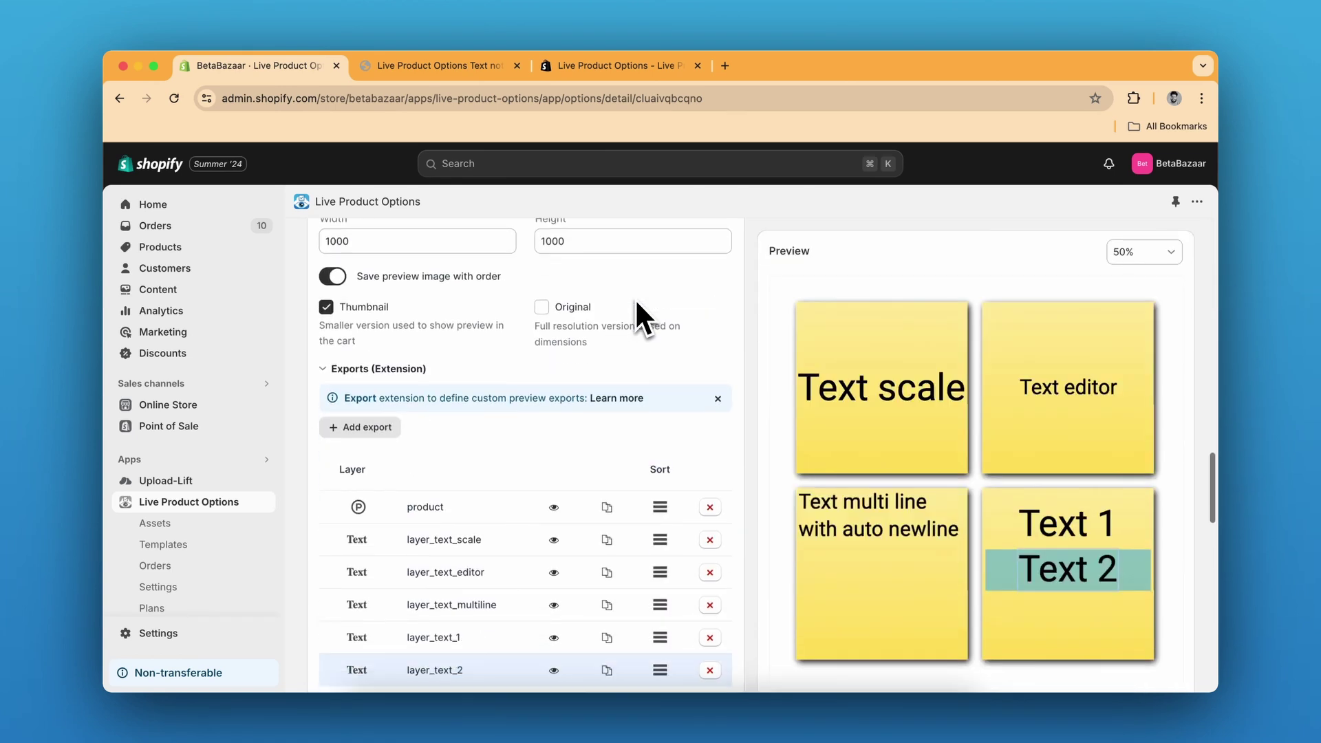
scroll(636, 302, "down", 5)
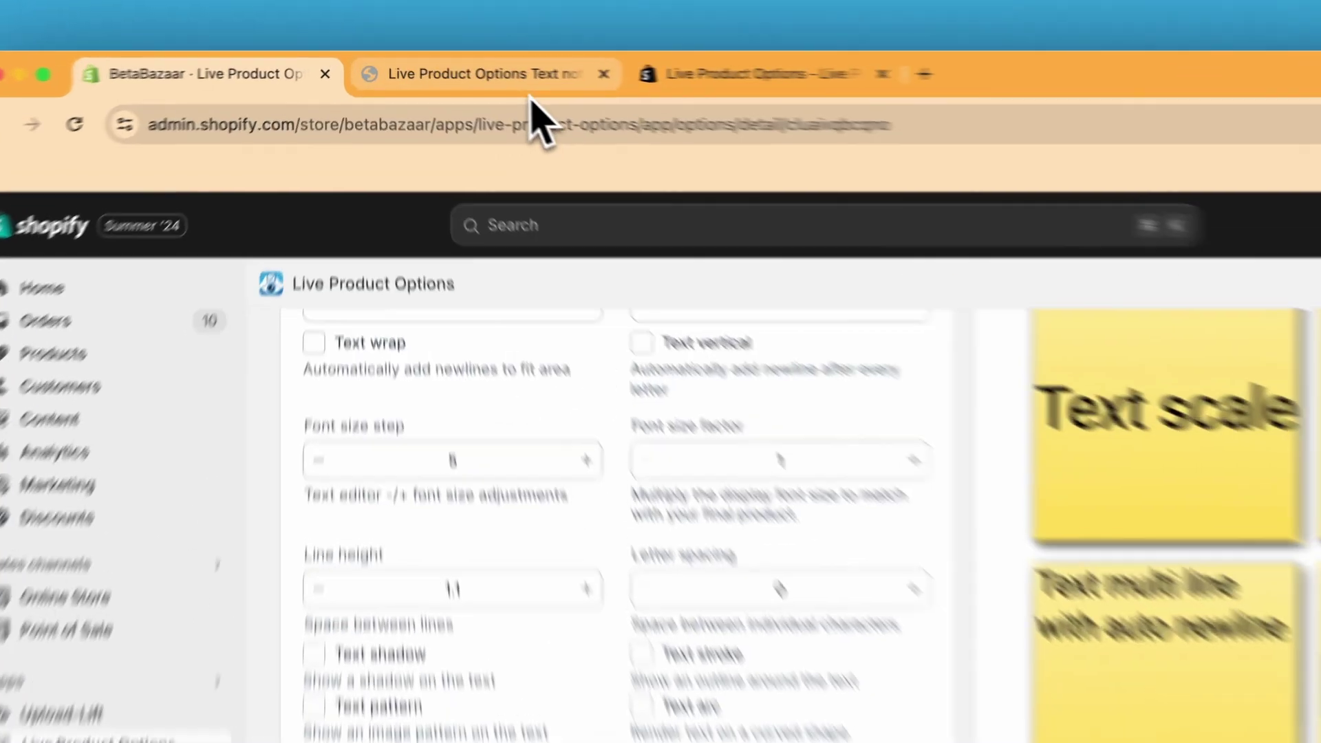
left_click(454, 67)
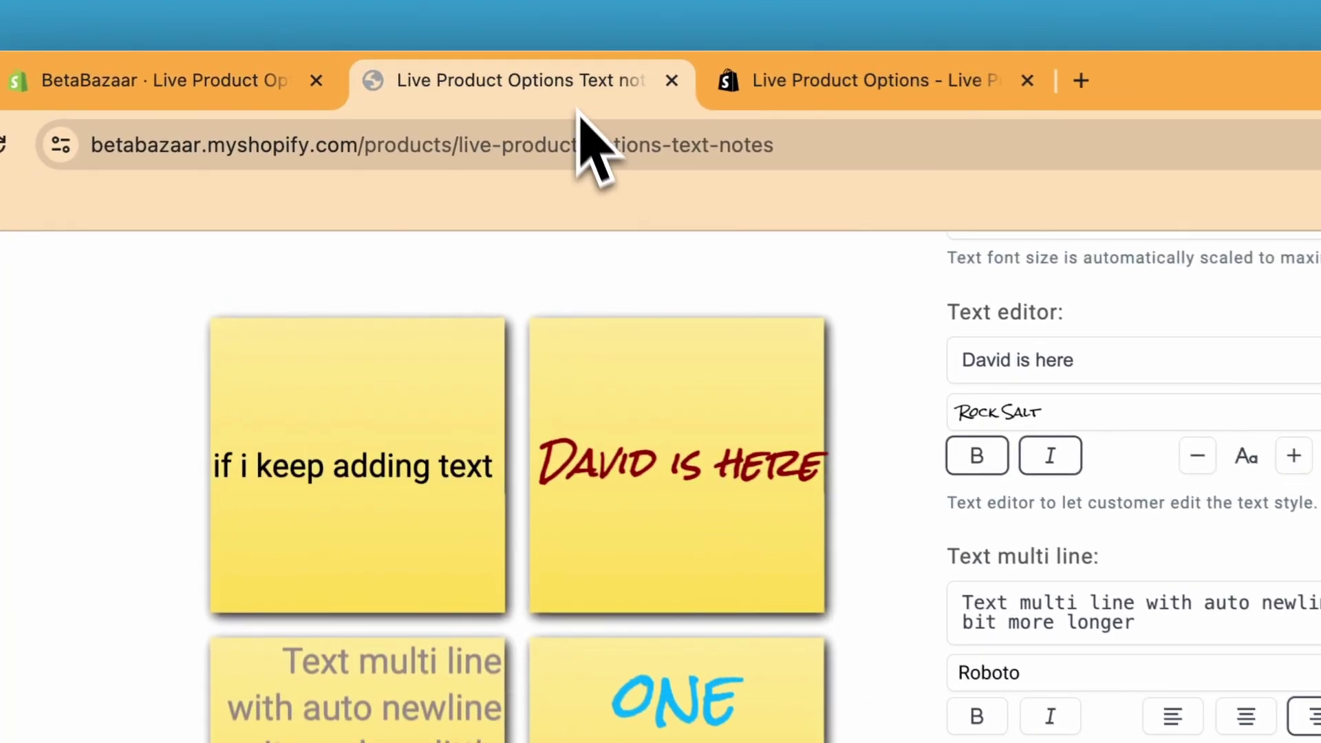
scroll(604, 578, "down", 1)
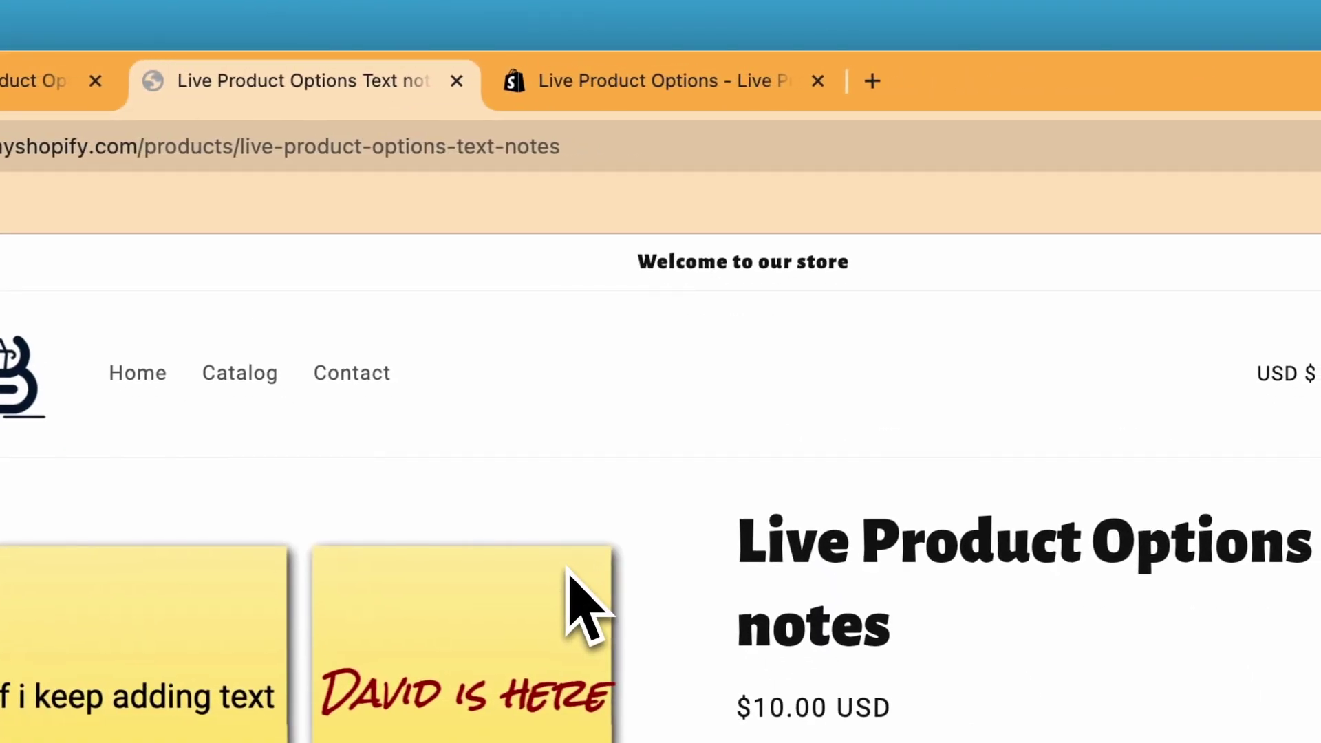
Return to the Live Product Options listing in the Shopify App Store via its browser tab.
left_click(678, 84)
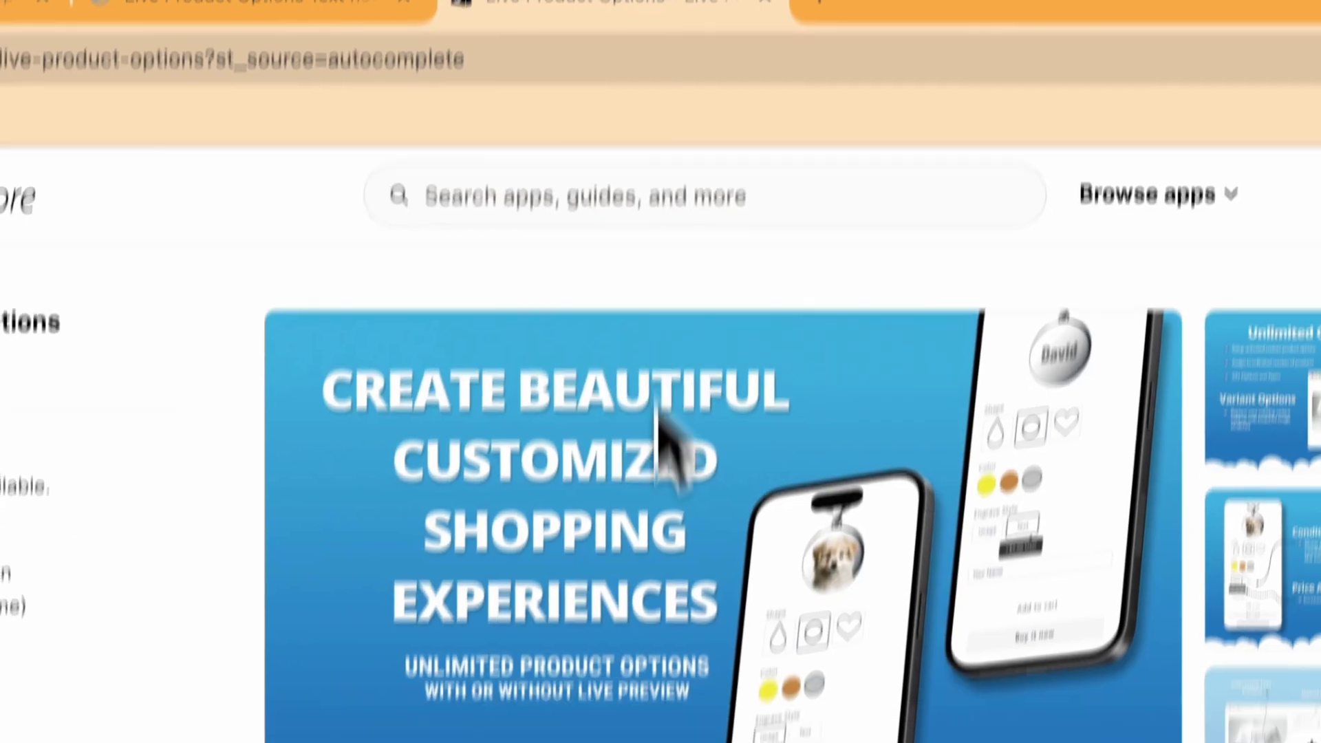